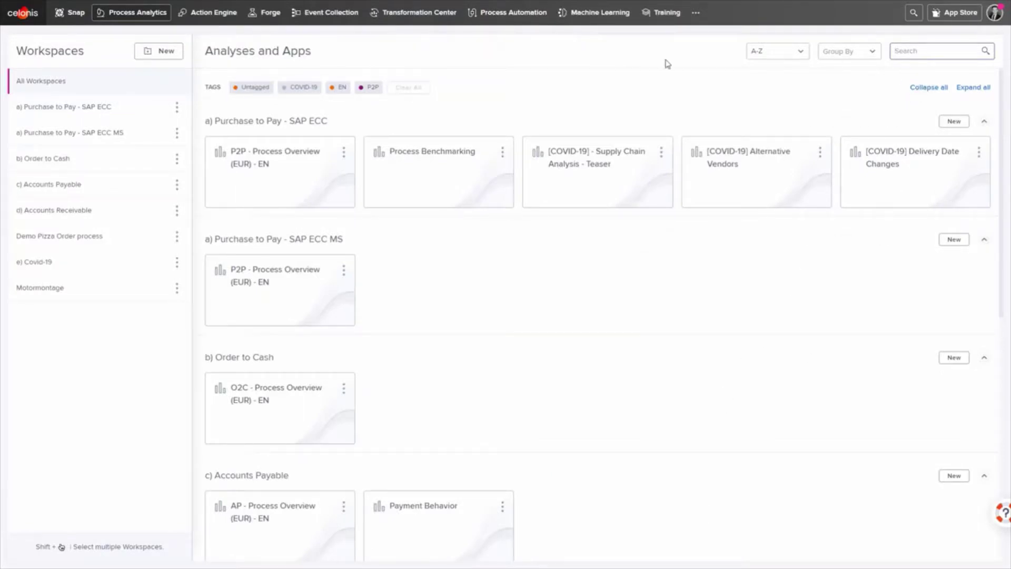
# Open the SAP ECC - Purchase to Pay data pool and inspect its SAP ECC connection
pyautogui.click(336, 13)
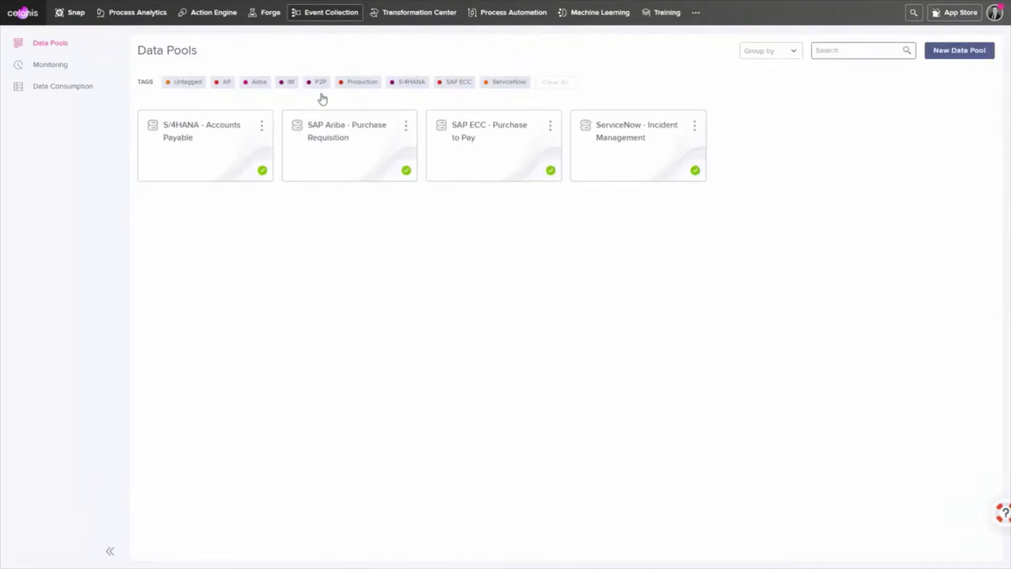
pyautogui.click(452, 175)
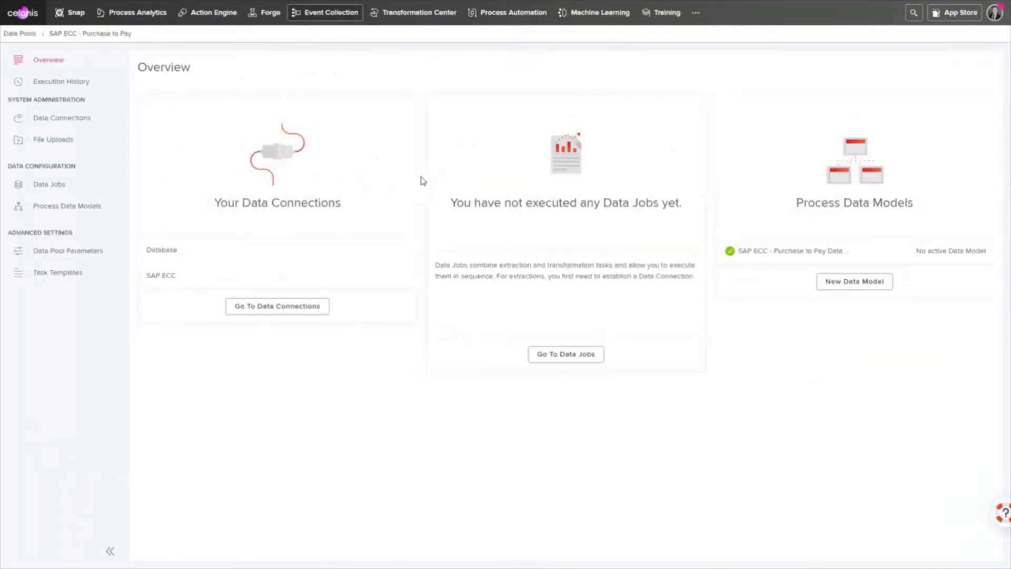
pyautogui.click(314, 284)
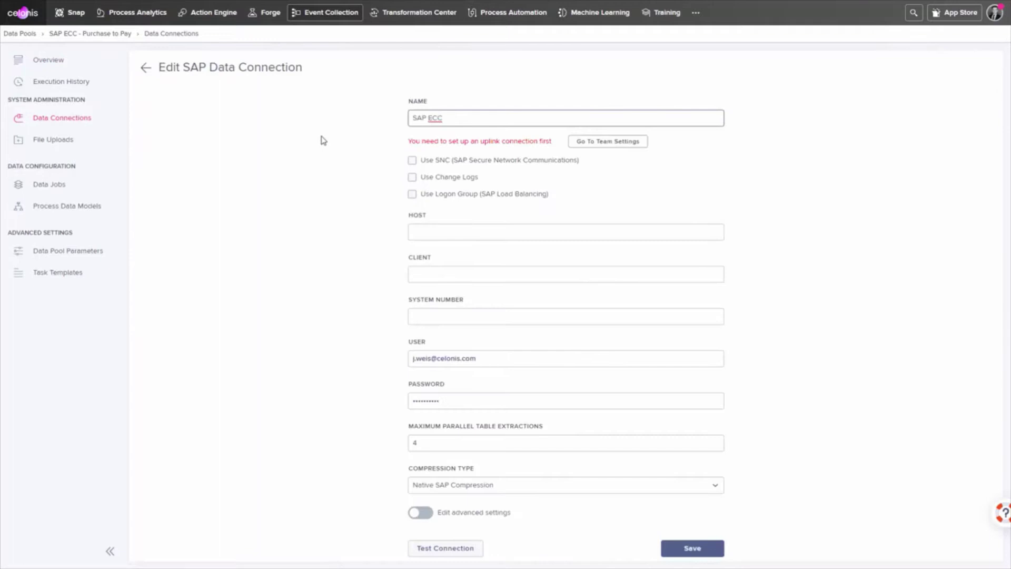
# Return to the data pool overview and go to the App Store
pyautogui.click(147, 70)
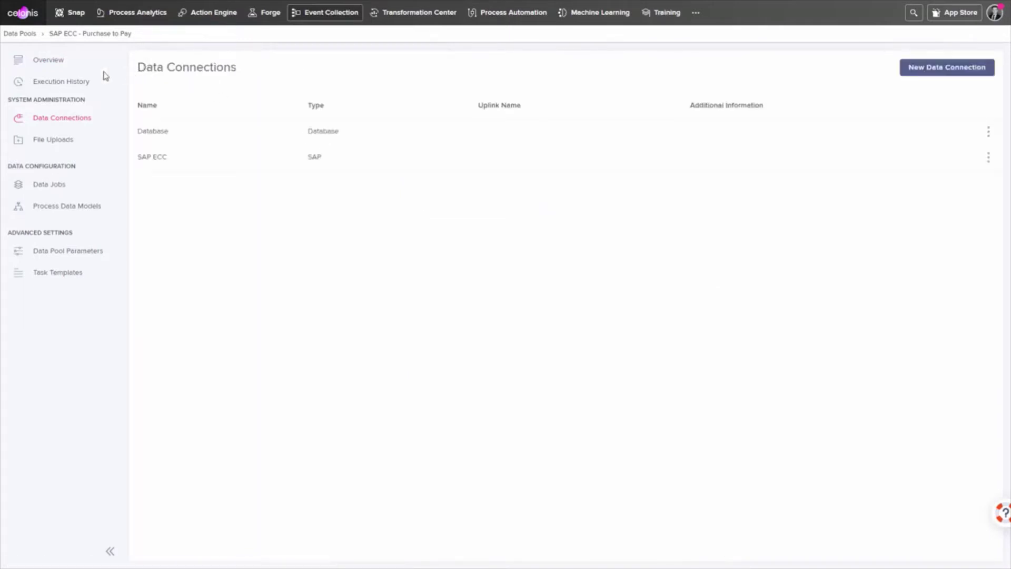
pyautogui.click(79, 61)
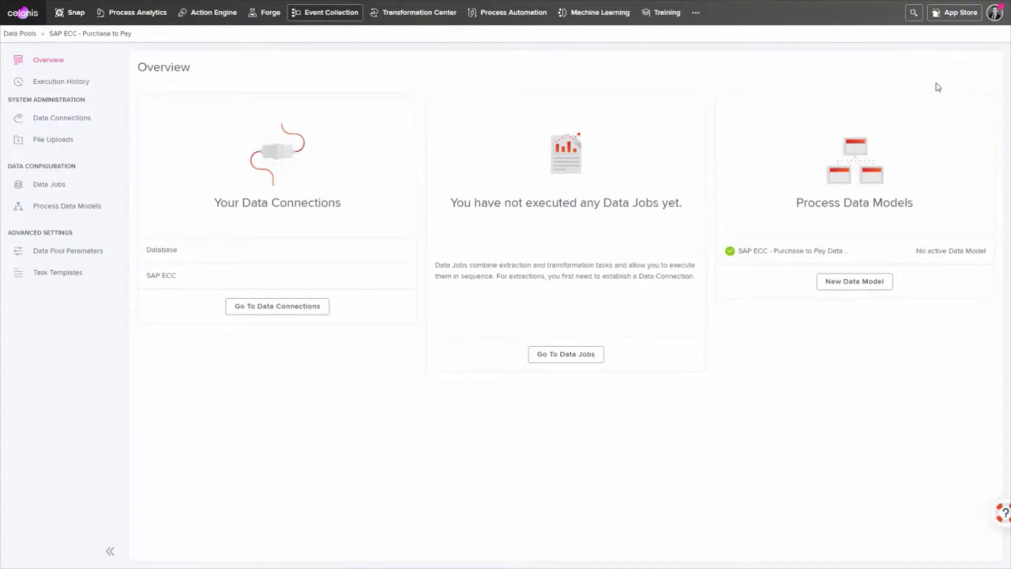
pyautogui.click(950, 13)
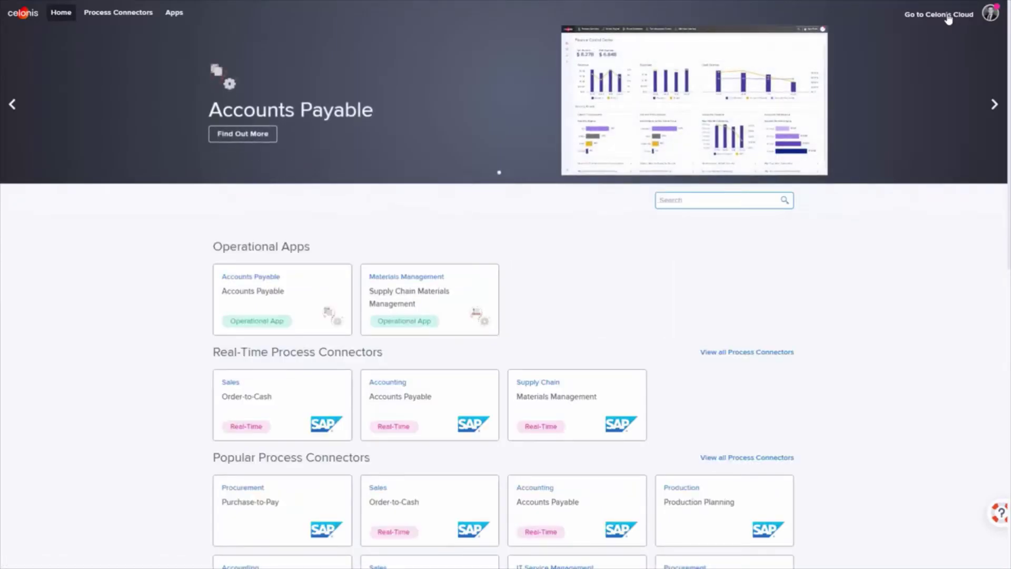
# Browse the Process Connectors list and its source system filters
pyautogui.click(120, 16)
pyautogui.scroll(-3, 200, 156)
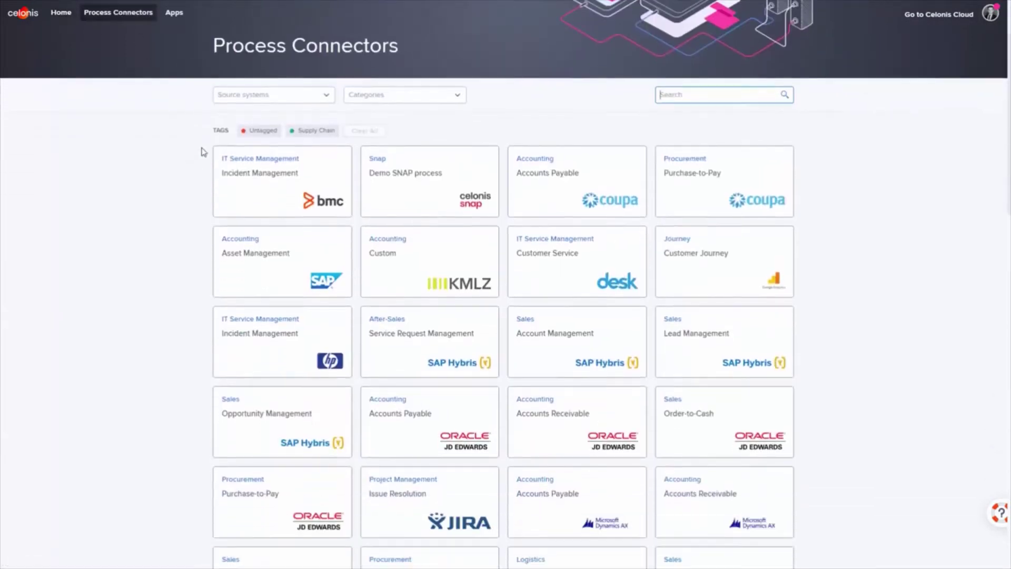
pyautogui.scroll(-6, 202, 151)
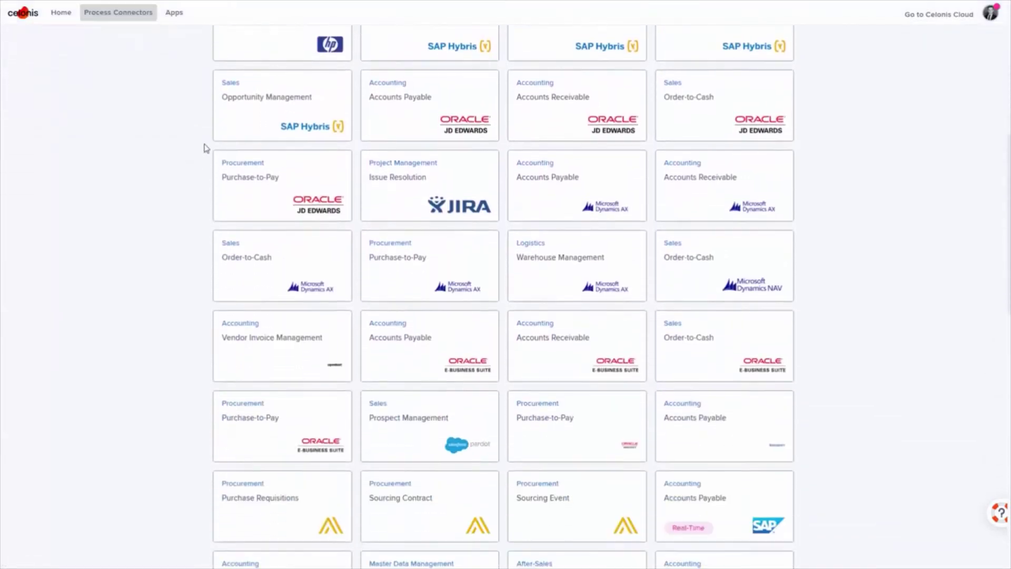
pyautogui.scroll(-7, 206, 148)
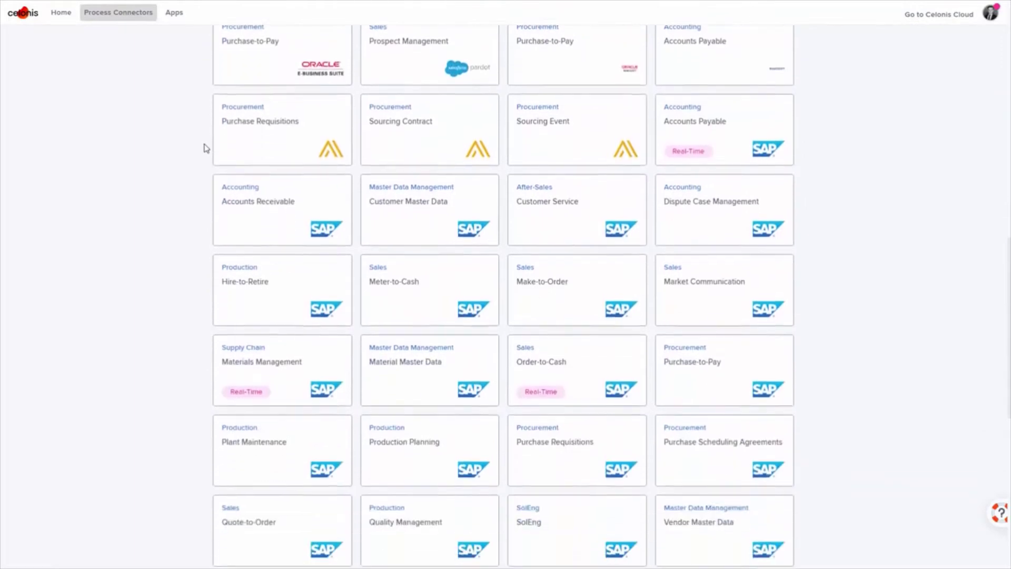
pyautogui.scroll(-4, 206, 148)
pyautogui.scroll(20, 208, 148)
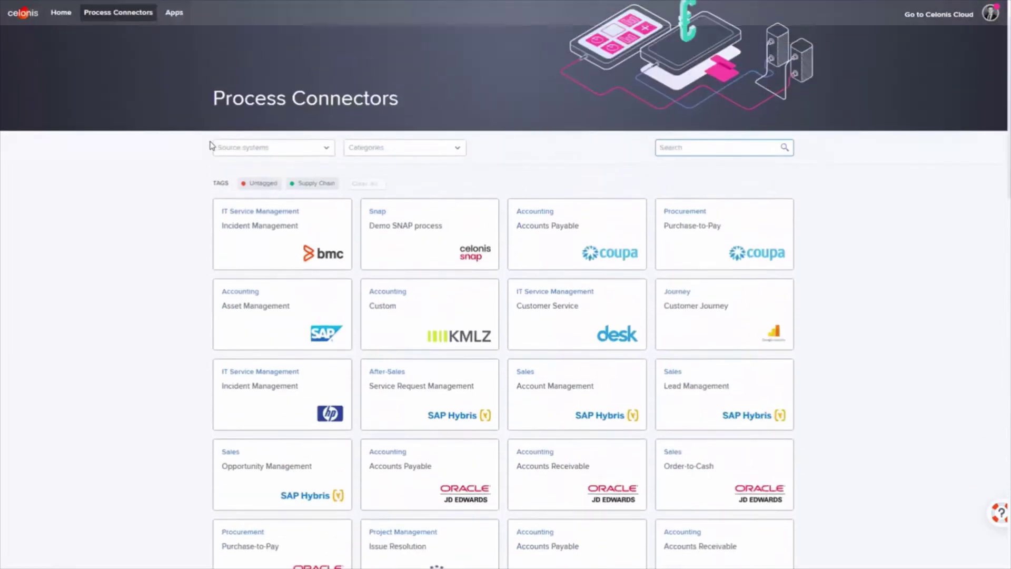
pyautogui.click(302, 156)
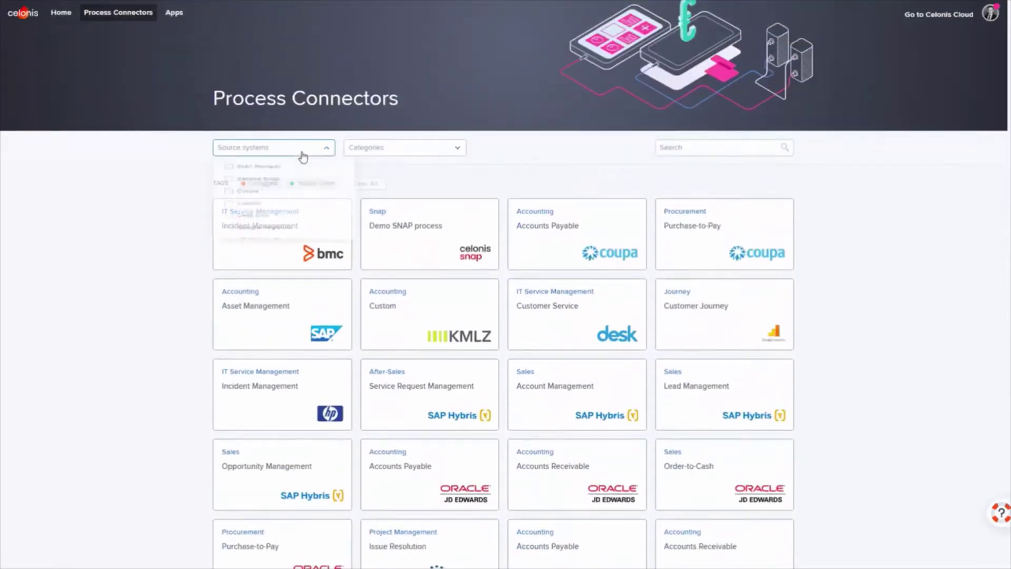
pyautogui.scroll(-6, 294, 193)
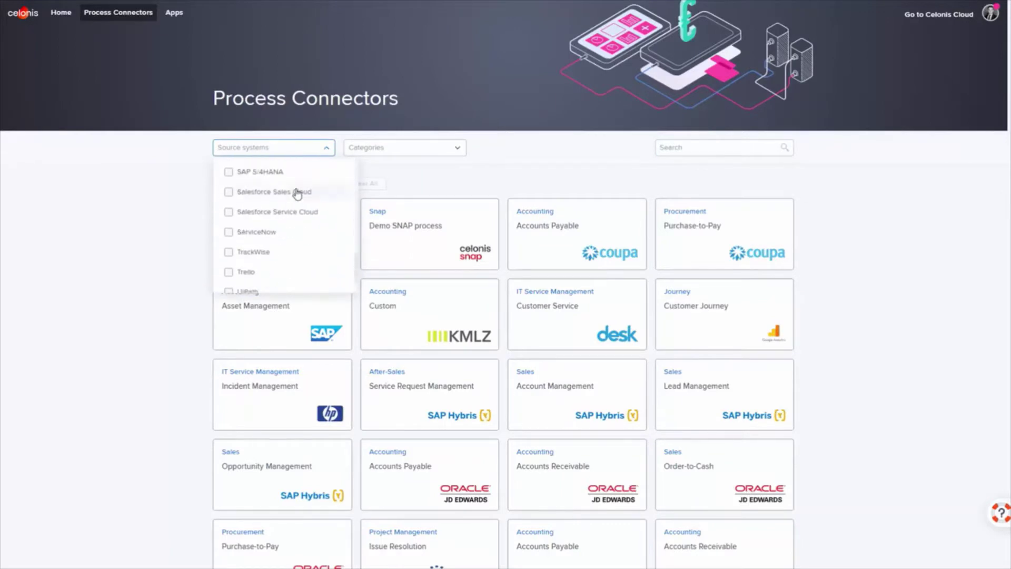
pyautogui.scroll(-2, 297, 194)
# Search connectors for 'Plant' and open the SAP ECC Plant Maintenance connector
pyautogui.click(664, 147)
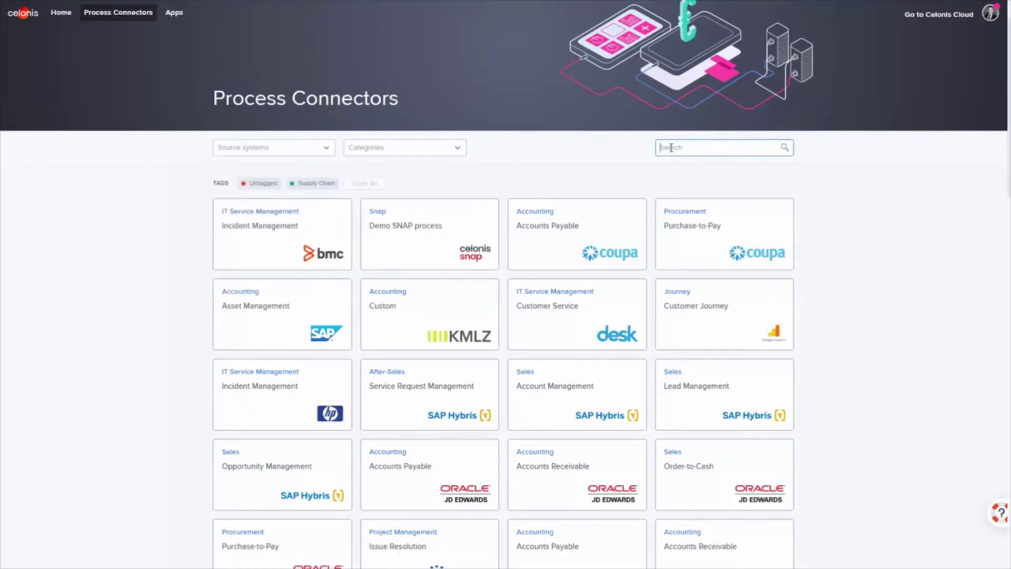
pyautogui.write('Plant')
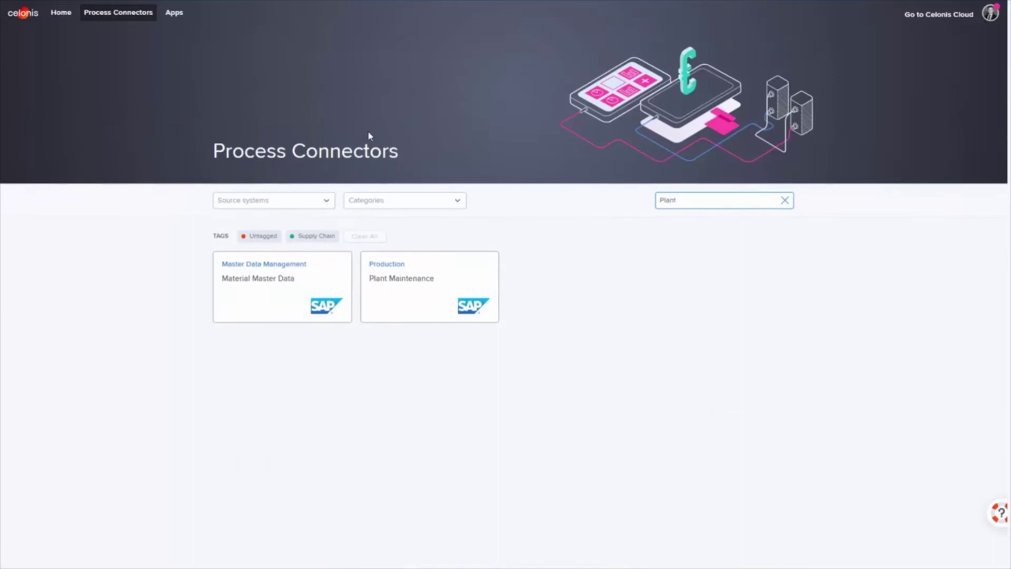
pyautogui.click(415, 288)
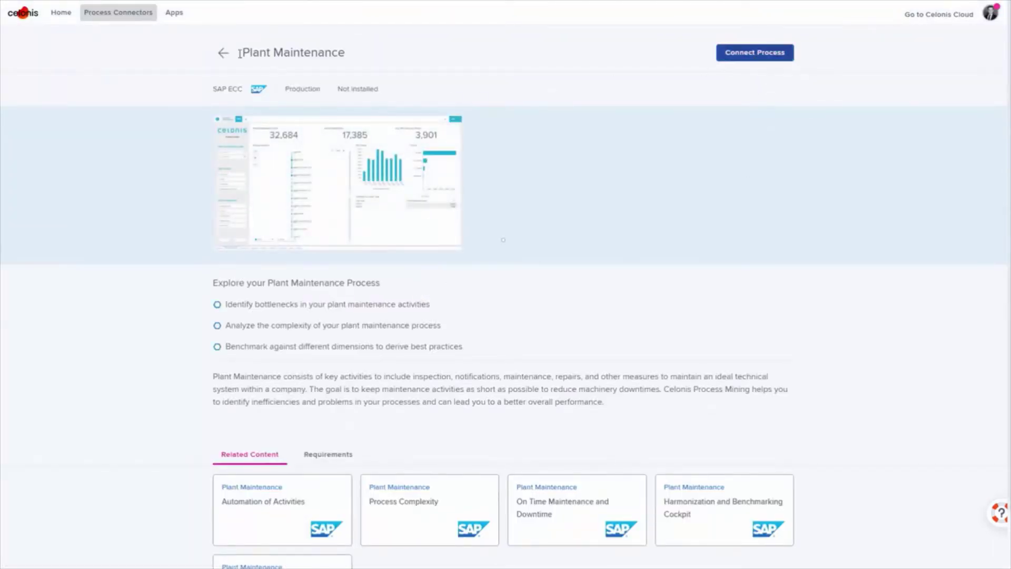
# Search apps for 'plant ma' and open the Process Complexity app details
pyautogui.click(186, 24)
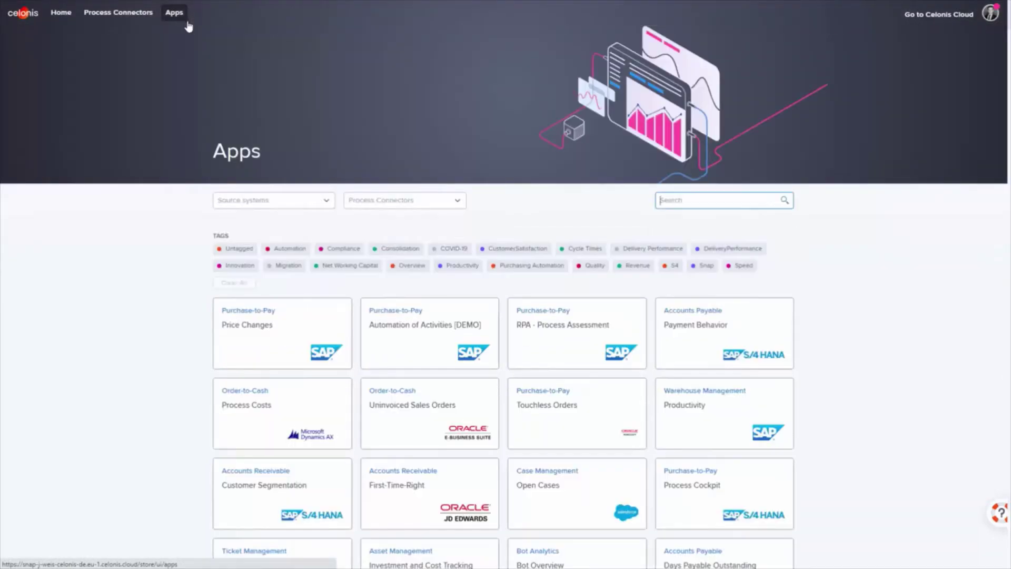
pyautogui.scroll(-4, 369, 211)
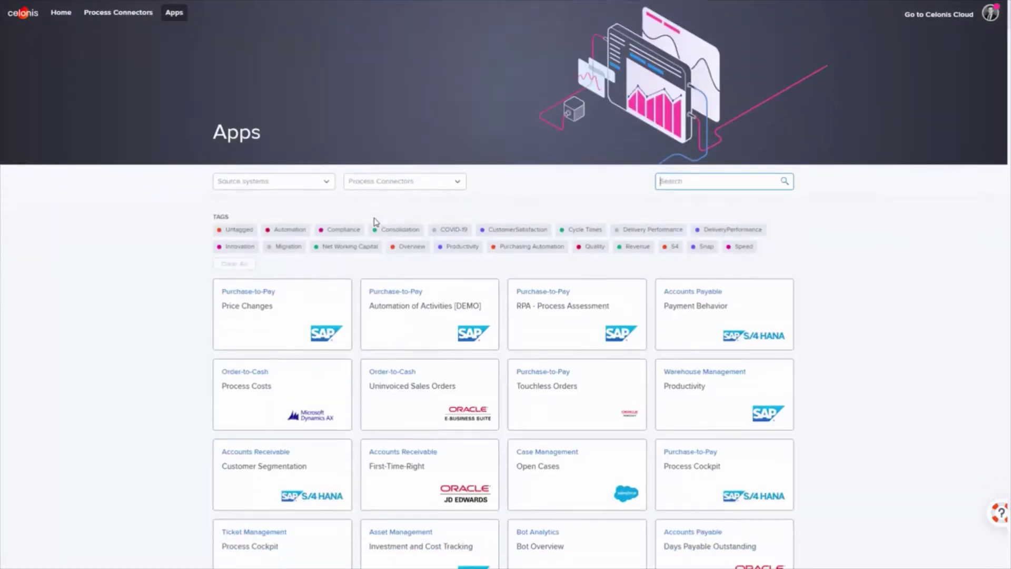
pyautogui.scroll(-4, 375, 216)
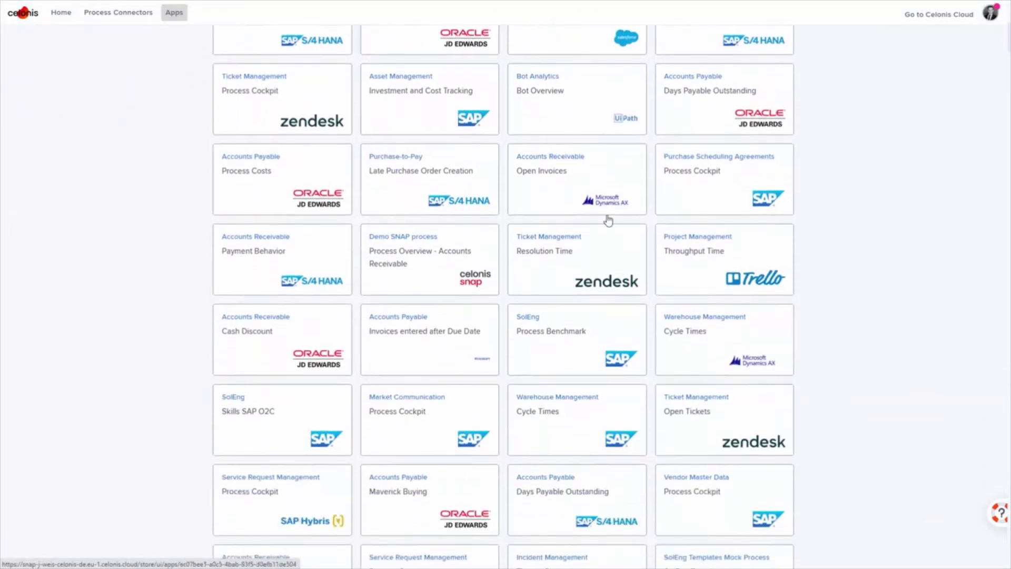
pyautogui.scroll(9, 607, 219)
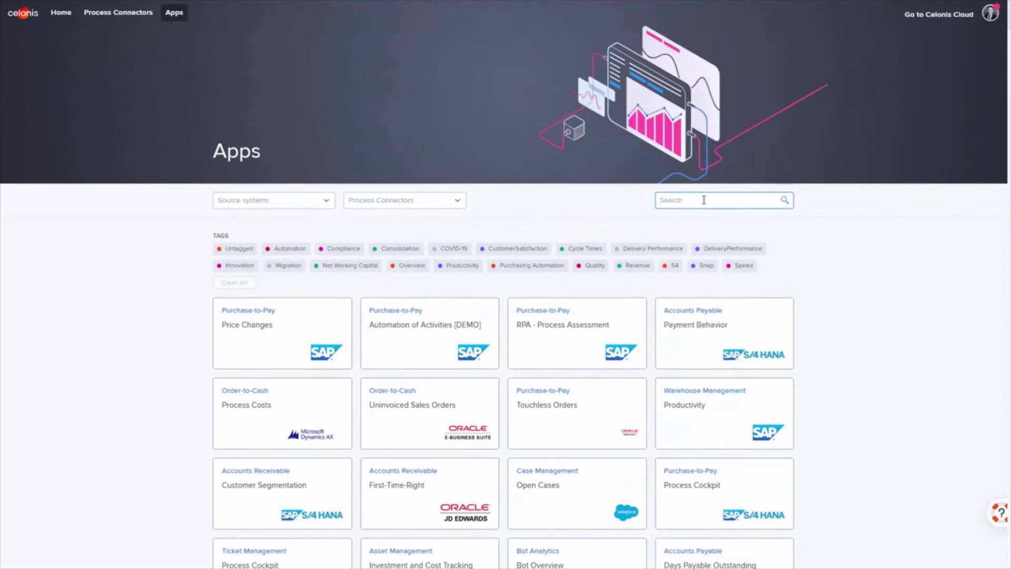
pyautogui.click(704, 200)
pyautogui.write('plant')
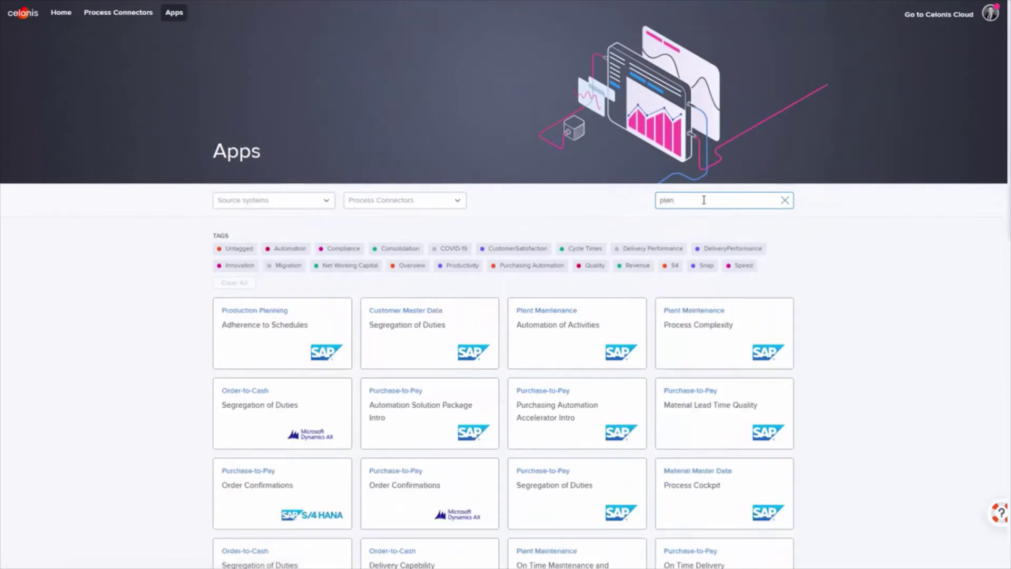
pyautogui.write(' ma')
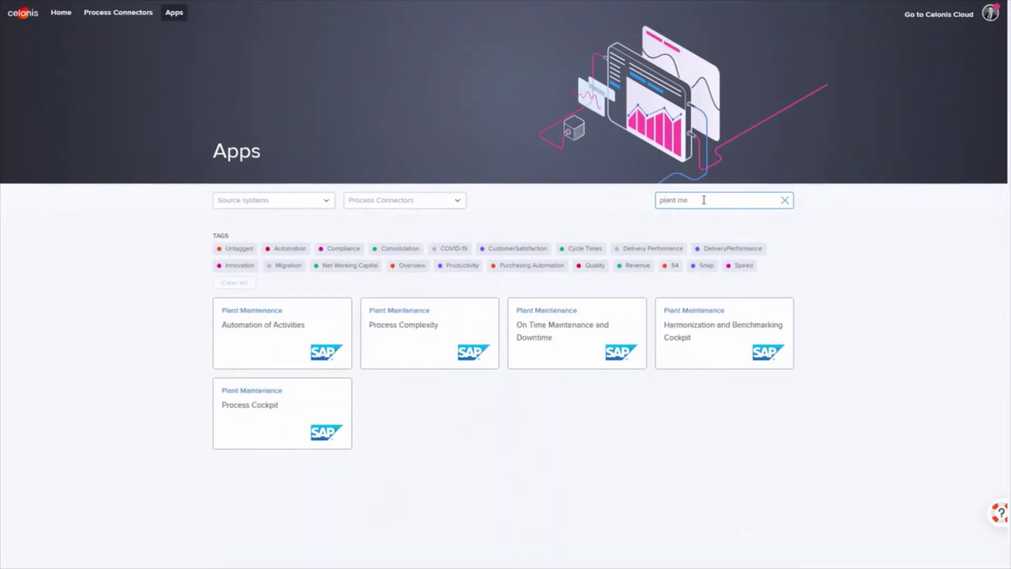
pyautogui.click(408, 361)
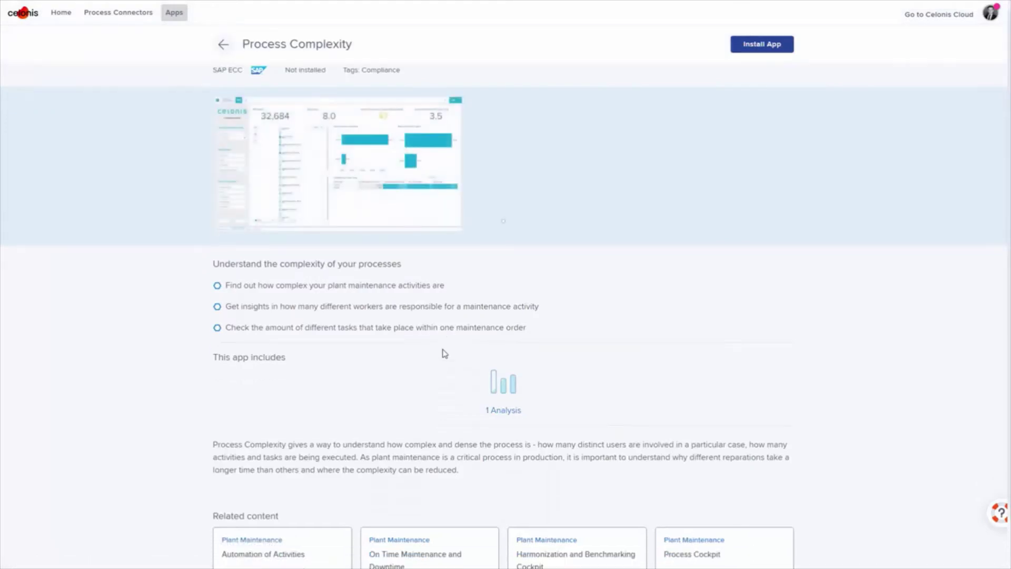
# Open the related Plant Maintenance Process Cockpit app page
pyautogui.scroll(-1, 445, 353)
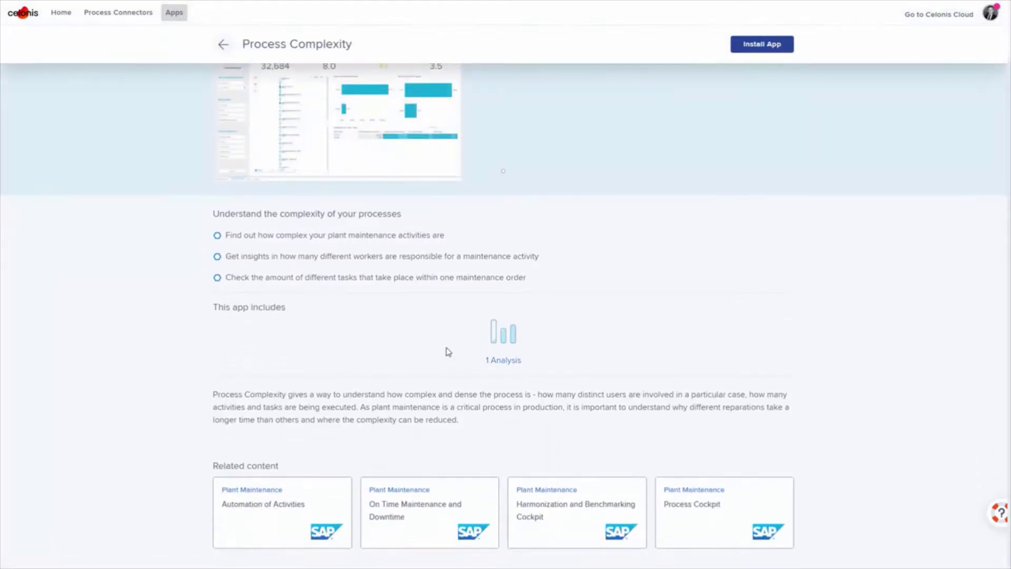
pyautogui.scroll(1, 447, 352)
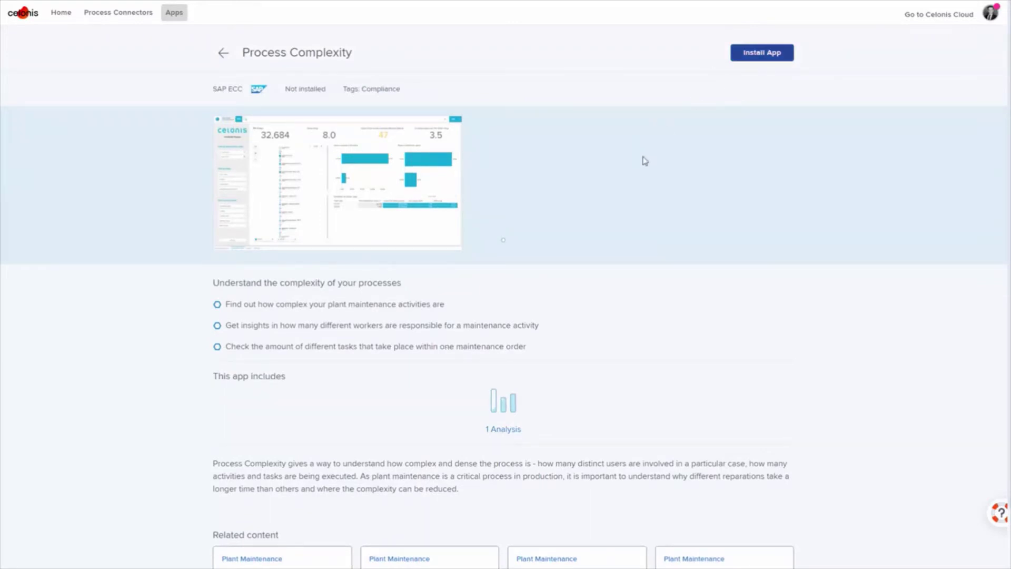
pyautogui.scroll(-1, 643, 163)
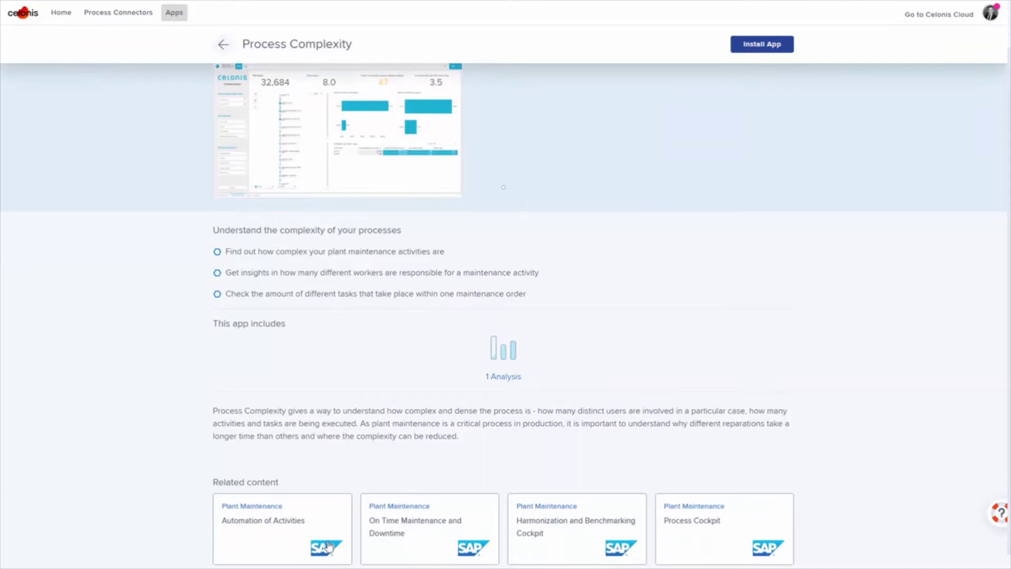
pyautogui.click(679, 520)
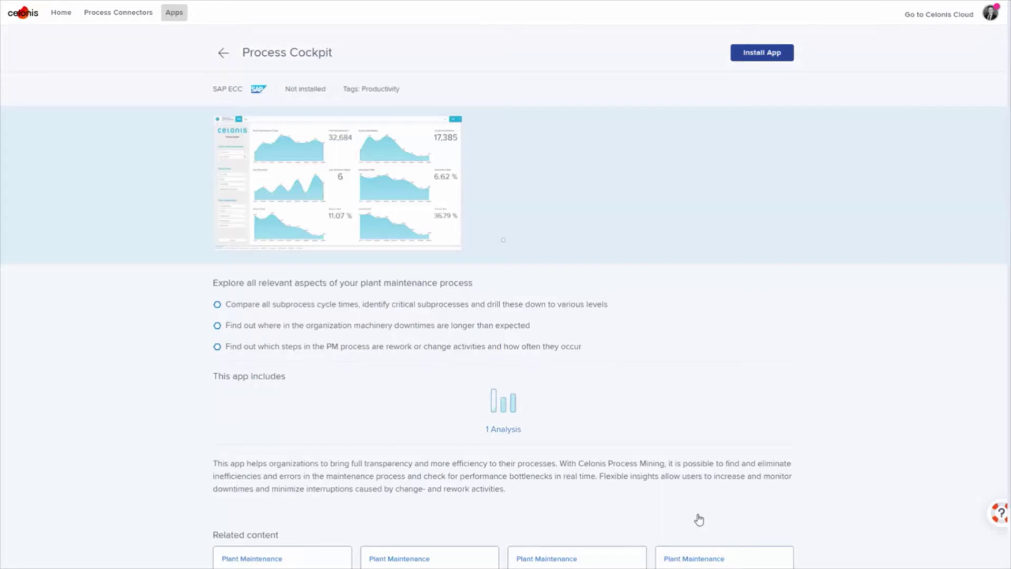
pyautogui.scroll(-1, 558, 424)
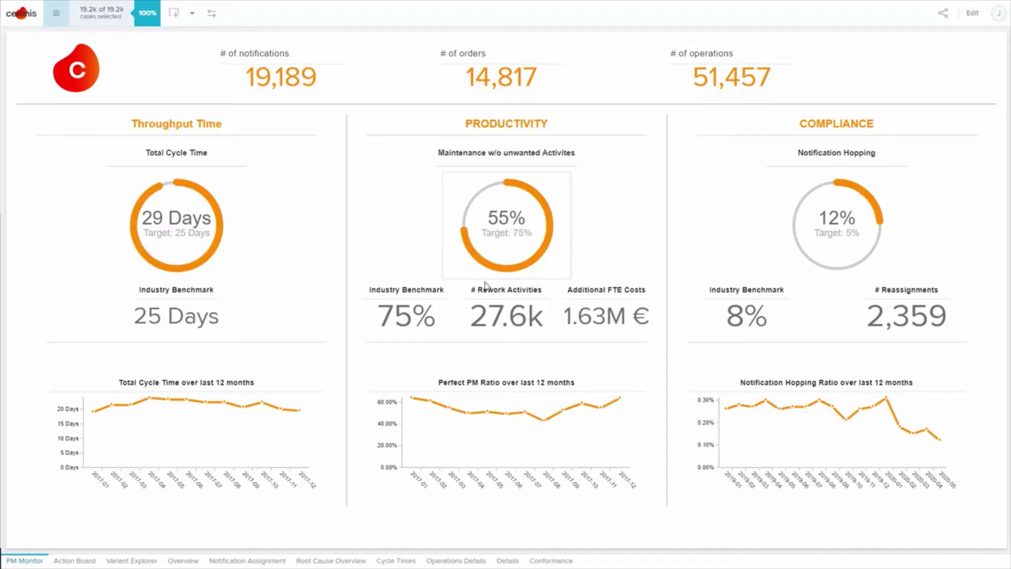
# In Variant Explorer, pan through the graph and include variants #1–#3 (50% of cases)
pyautogui.click(128, 561)
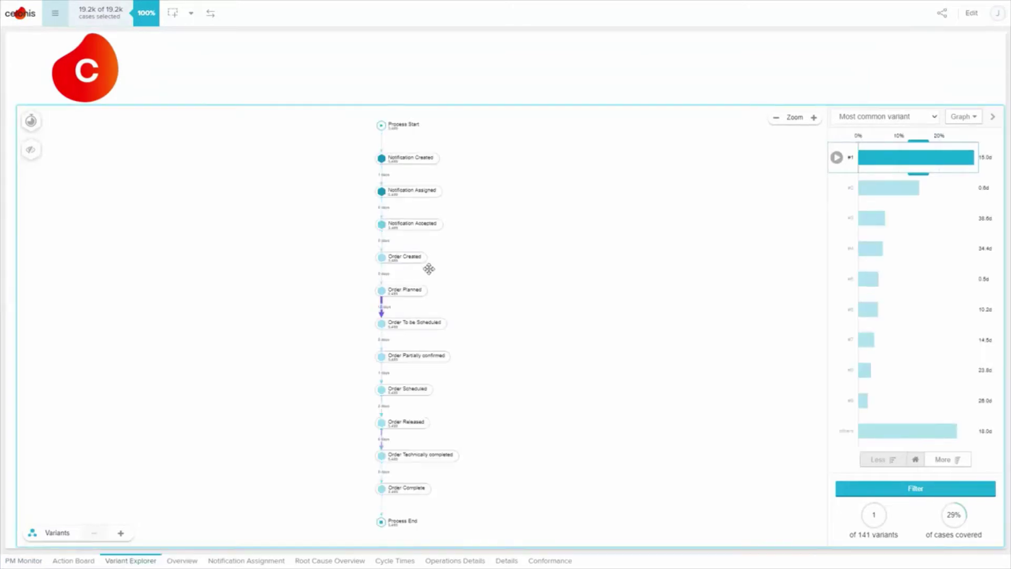
pyautogui.scroll(3, 476, 164)
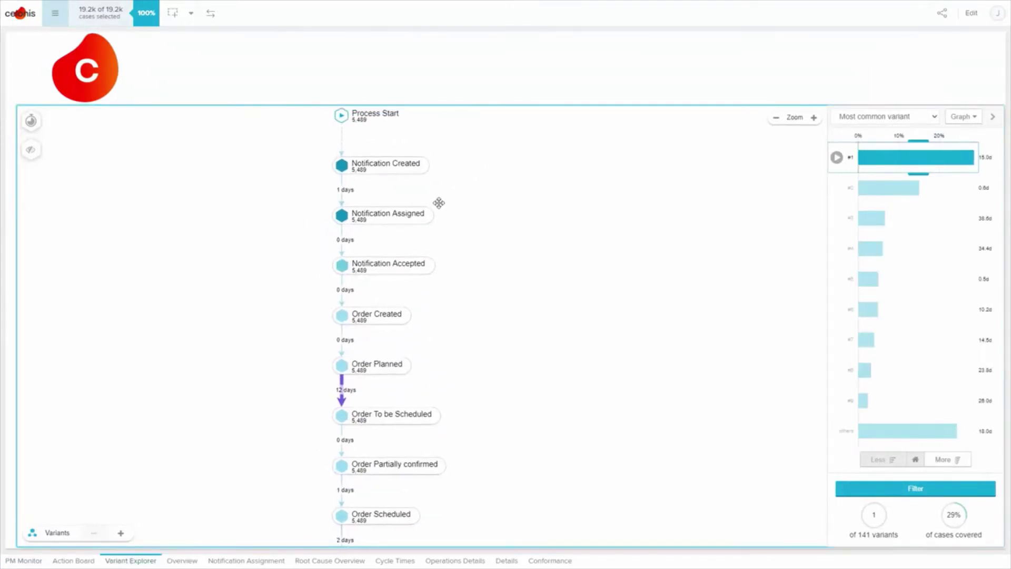
pyautogui.moveTo(439, 195); pyautogui.dragTo(442, 187)
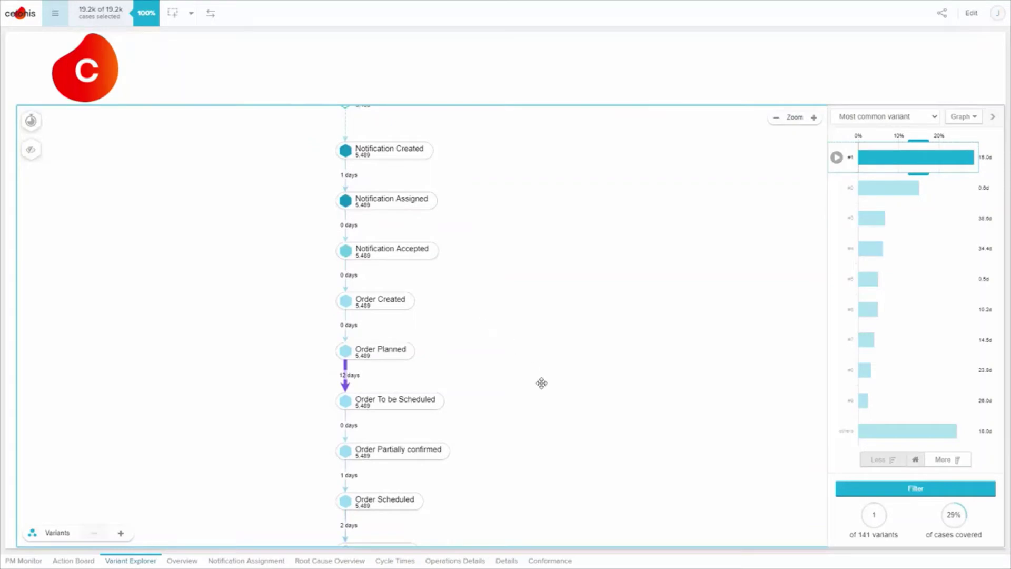
pyautogui.moveTo(550, 483); pyautogui.dragTo(551, 454)
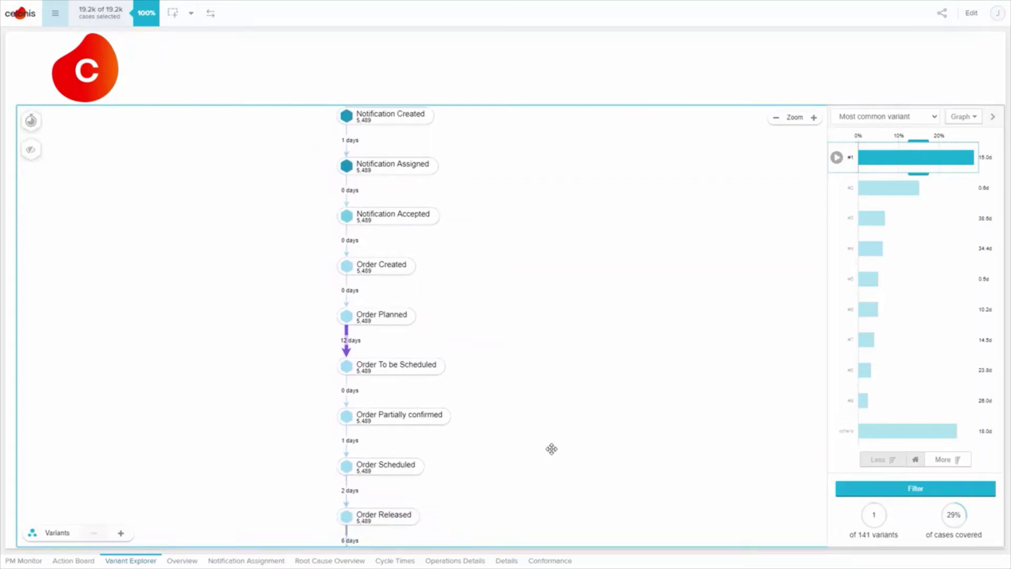
pyautogui.moveTo(551, 448); pyautogui.dragTo(555, 316)
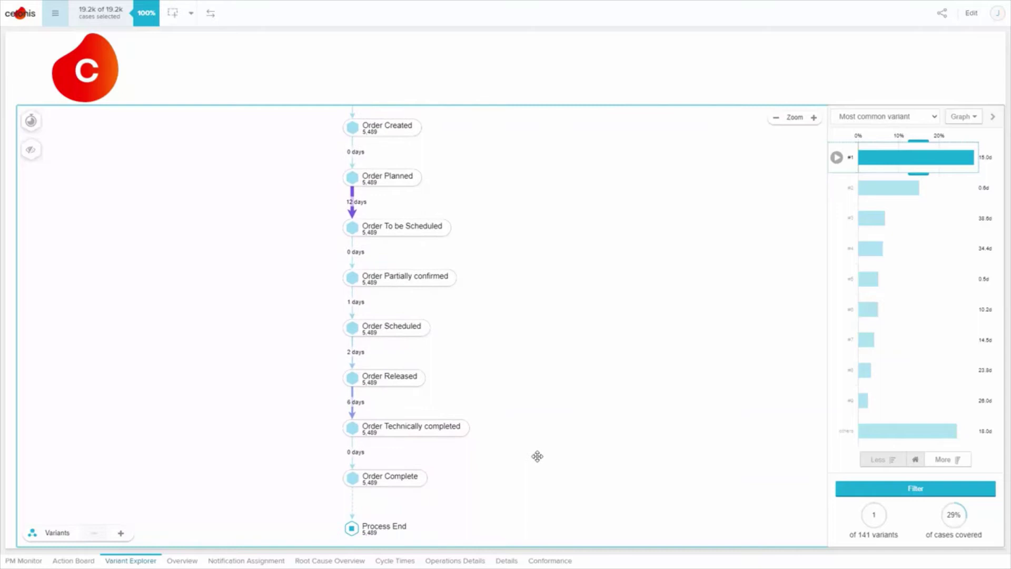
pyautogui.moveTo(537, 456); pyautogui.dragTo(539, 394)
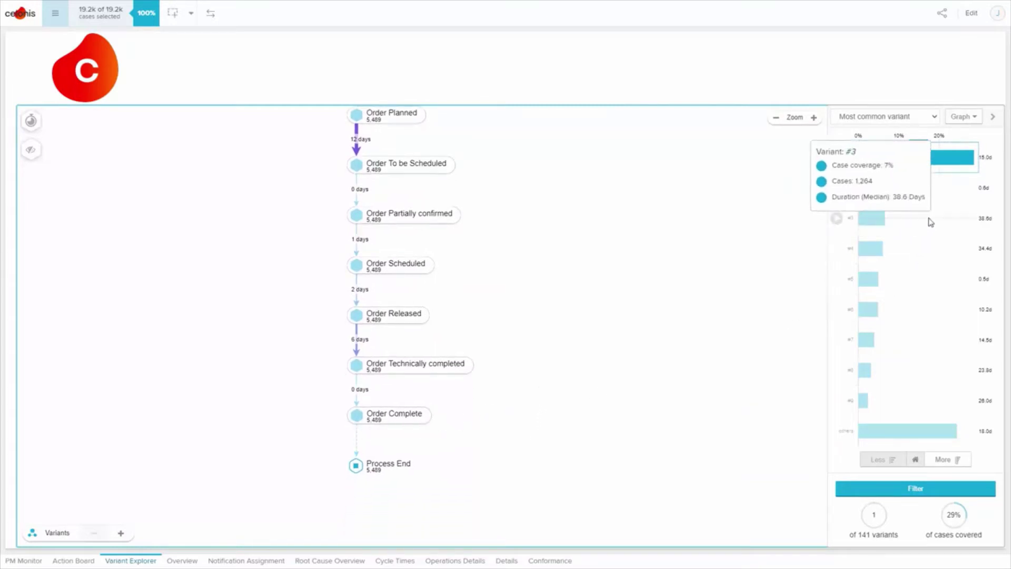
pyautogui.moveTo(927, 170); pyautogui.dragTo(899, 232)
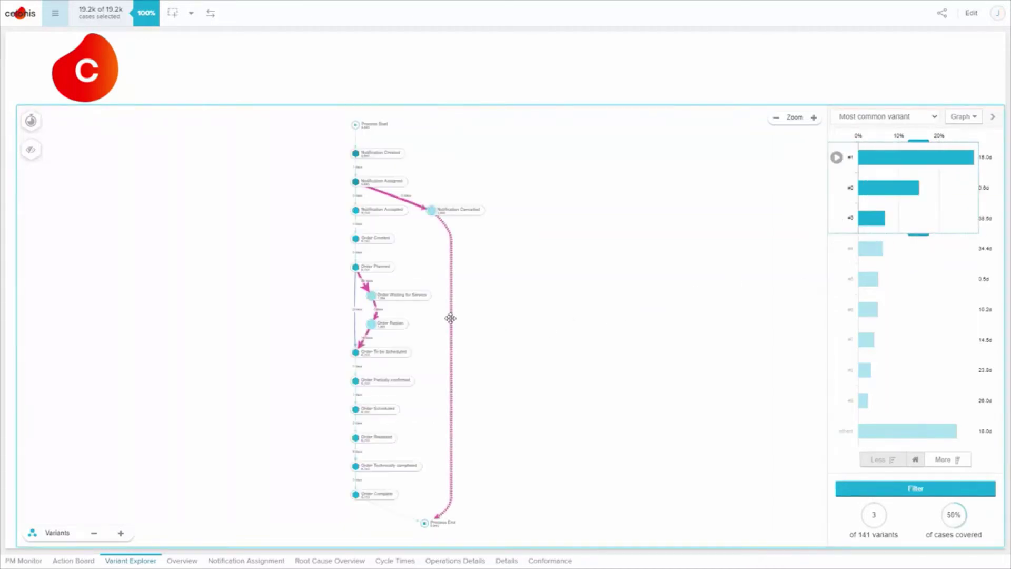
# Extend the variant selection from #4 onward until all 141 variants are shown
pyautogui.scroll(4, 383, 301)
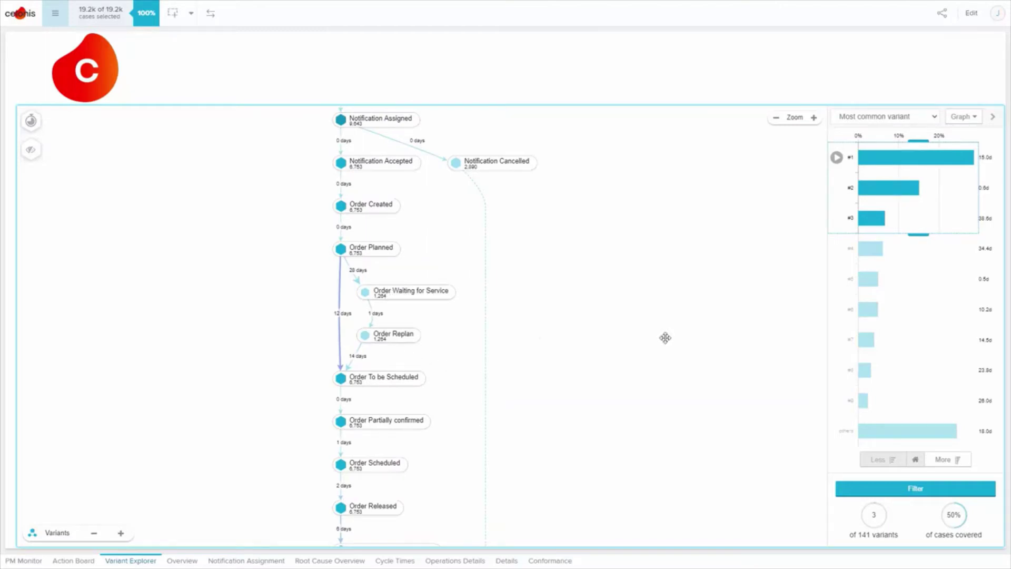
pyautogui.moveTo(919, 233); pyautogui.dragTo(914, 259)
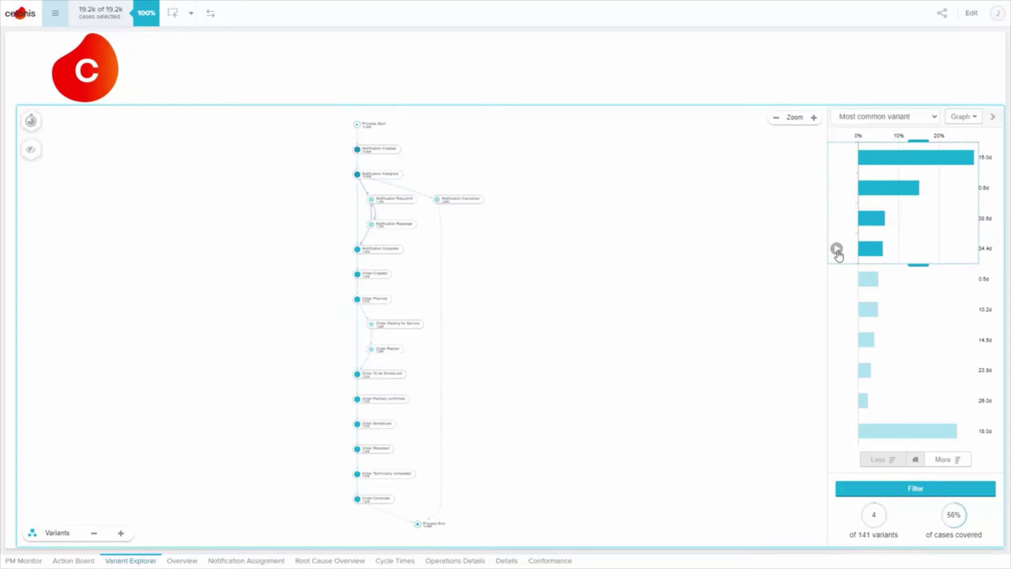
pyautogui.scroll(4, 409, 225)
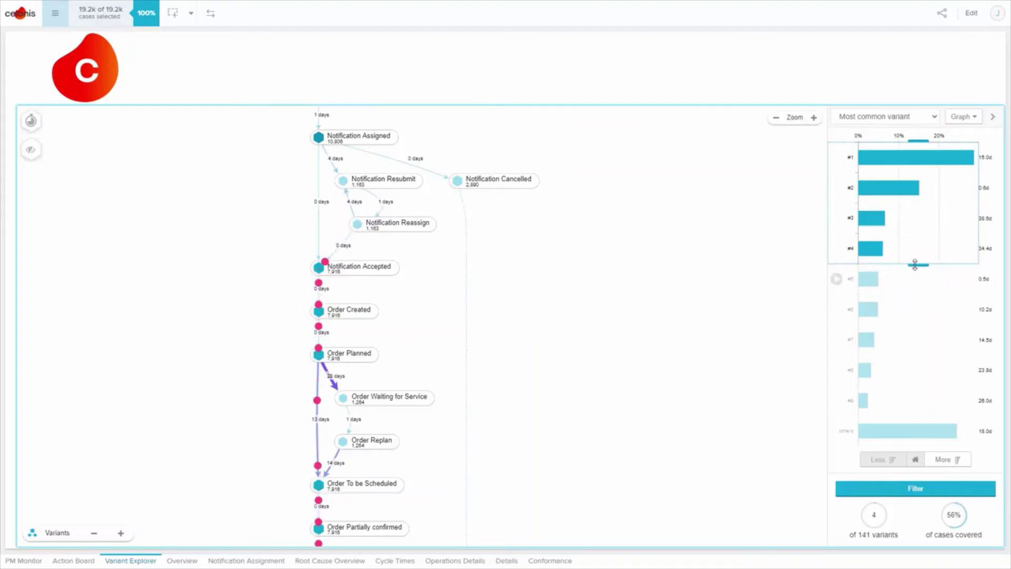
pyautogui.moveTo(914, 265); pyautogui.dragTo(907, 445)
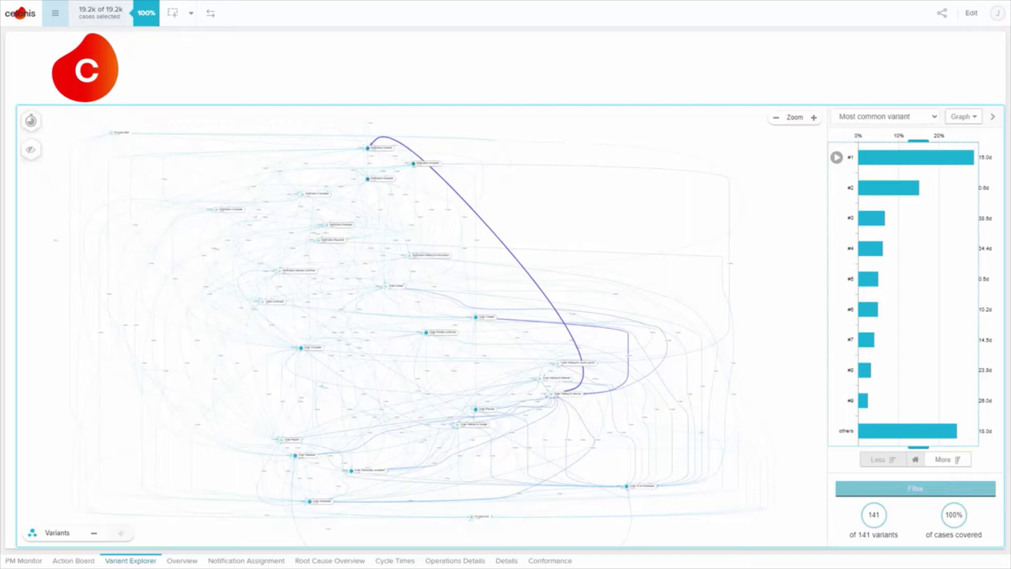
# Switch to the Notification Assignment sheet and review its charts
pyautogui.click(246, 560)
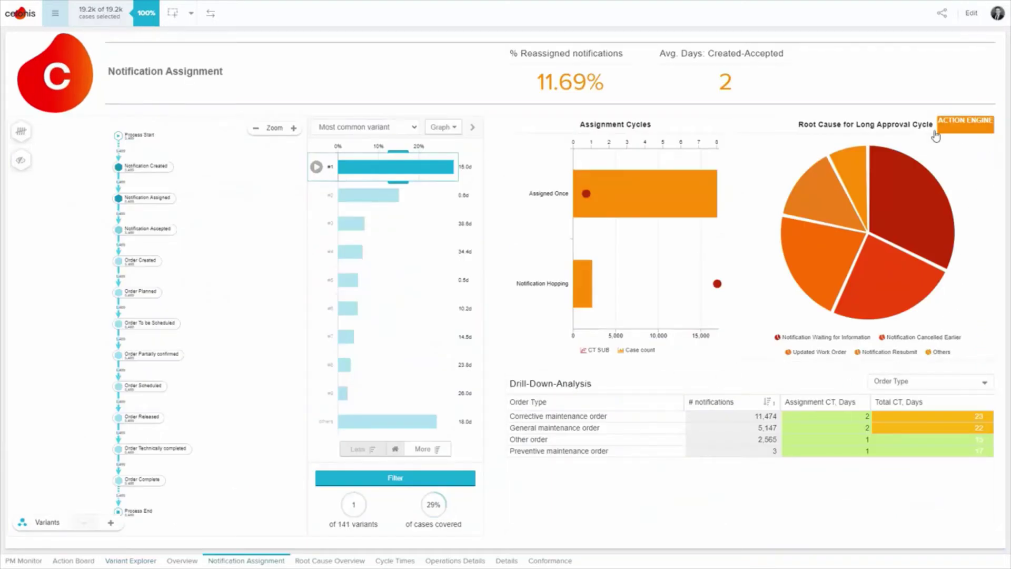
pyautogui.moveTo(928, 193)
pyautogui.moveTo(718, 289)
pyautogui.moveTo(586, 196)
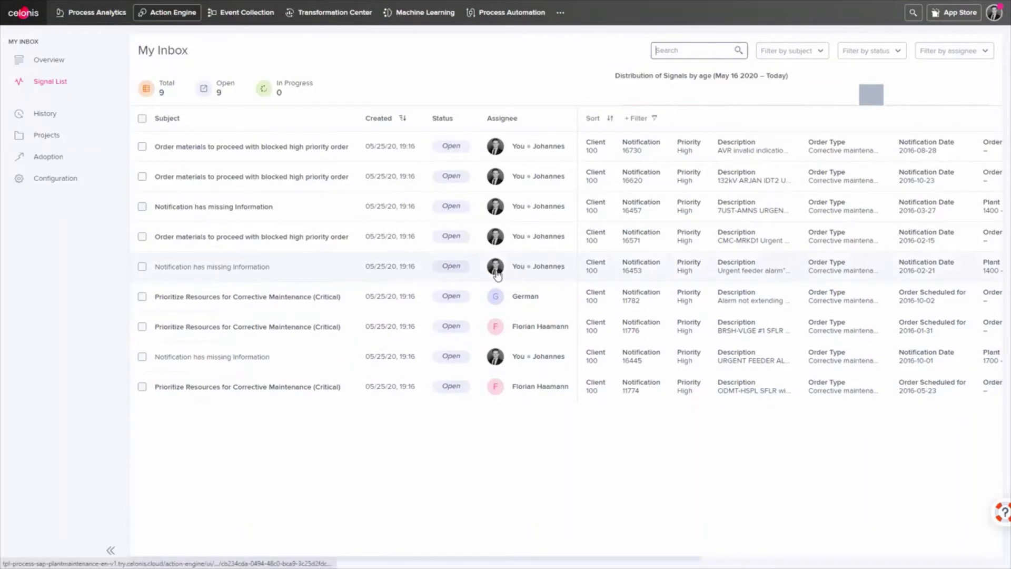
# Open the 'Notification has missing Information' signal for the urgent feeder alarm
pyautogui.click(274, 278)
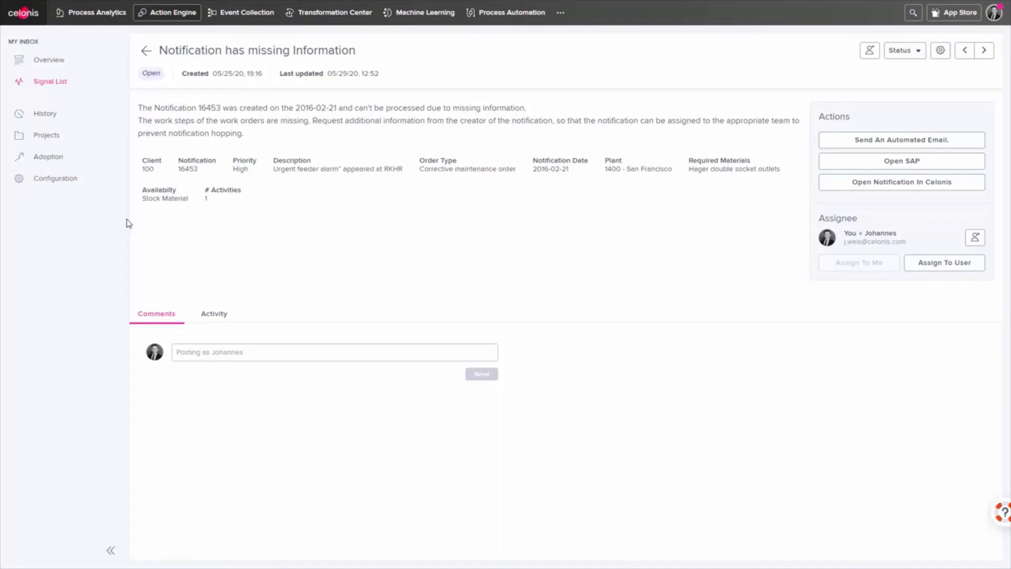
# Return to the inbox signal list and go to Process Analytics
pyautogui.click(145, 53)
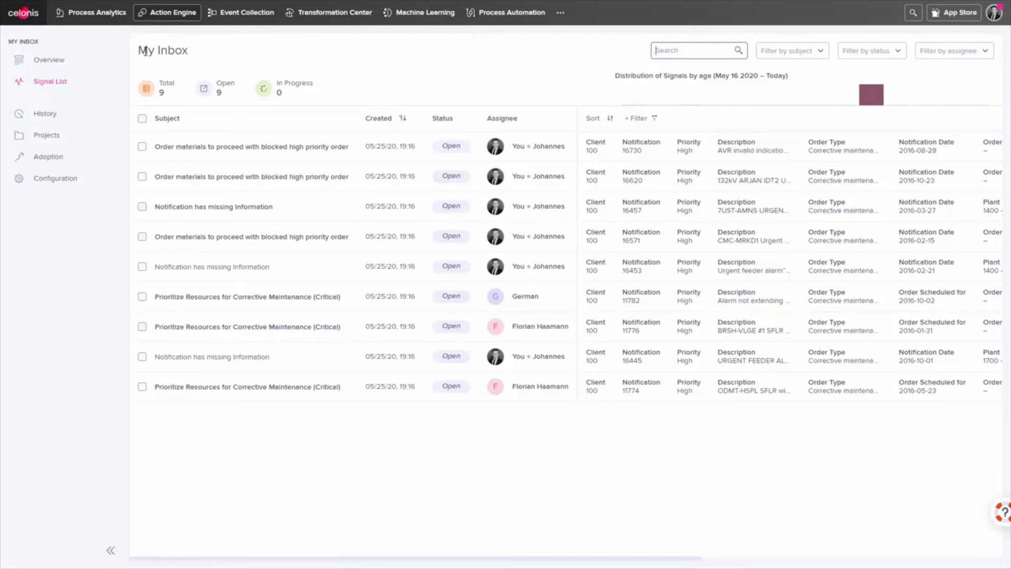
pyautogui.click(104, 23)
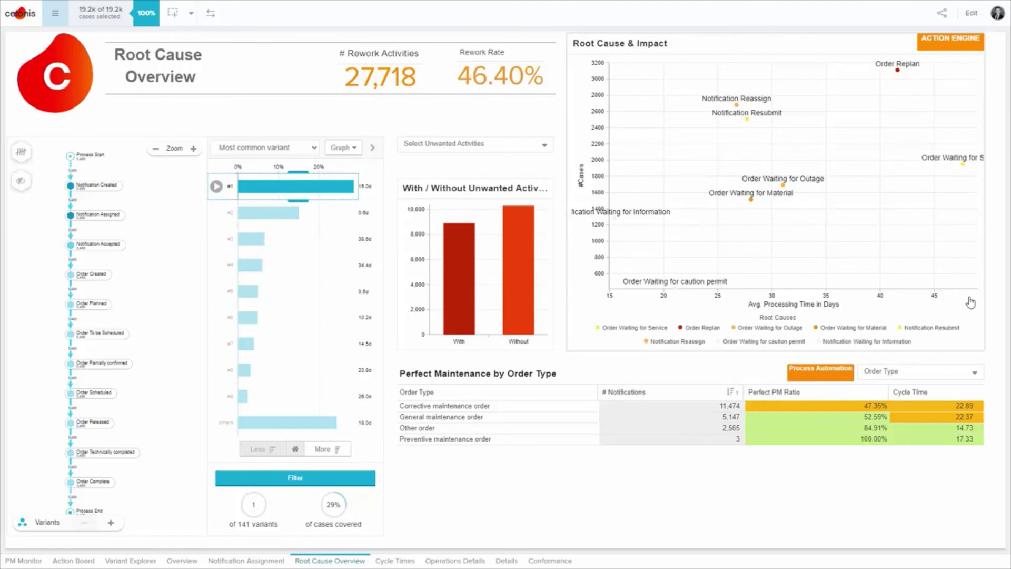
# Group the table by Required Materials and filter the analysis to Thermoelectric Sensor
pyautogui.click(940, 372)
pyautogui.click(904, 520)
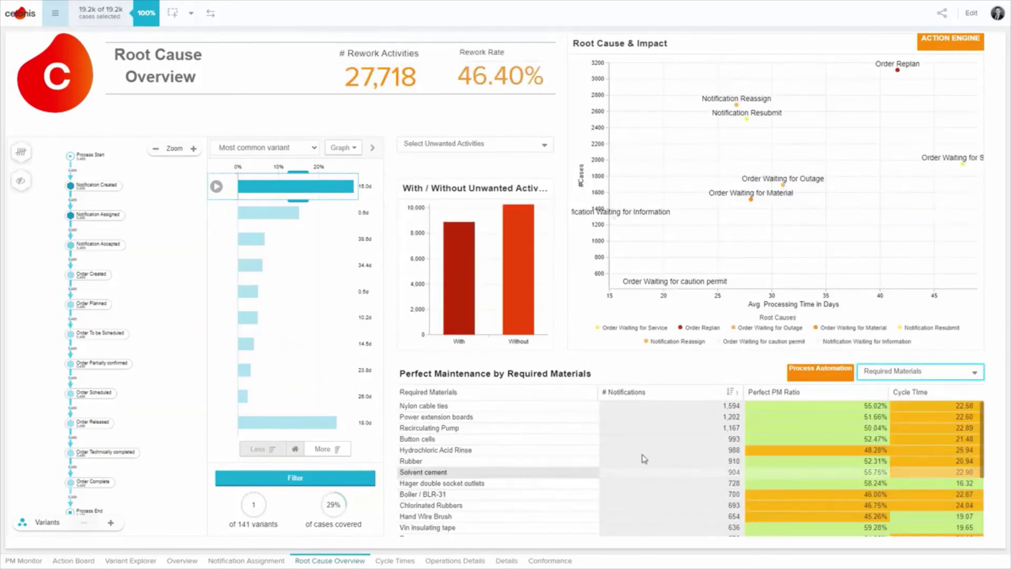
pyautogui.scroll(-3, 587, 455)
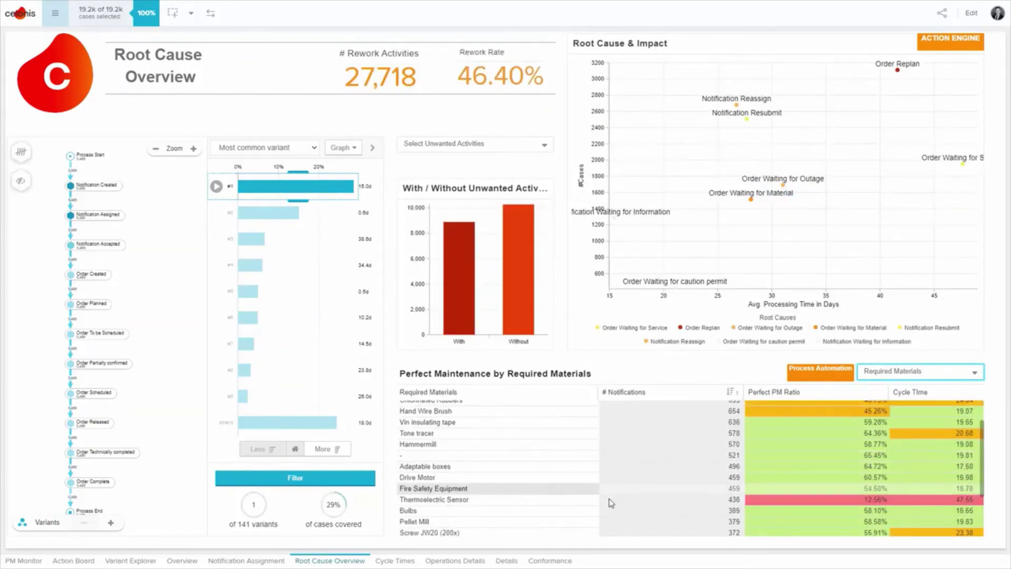
pyautogui.click(541, 506)
pyautogui.click(992, 376)
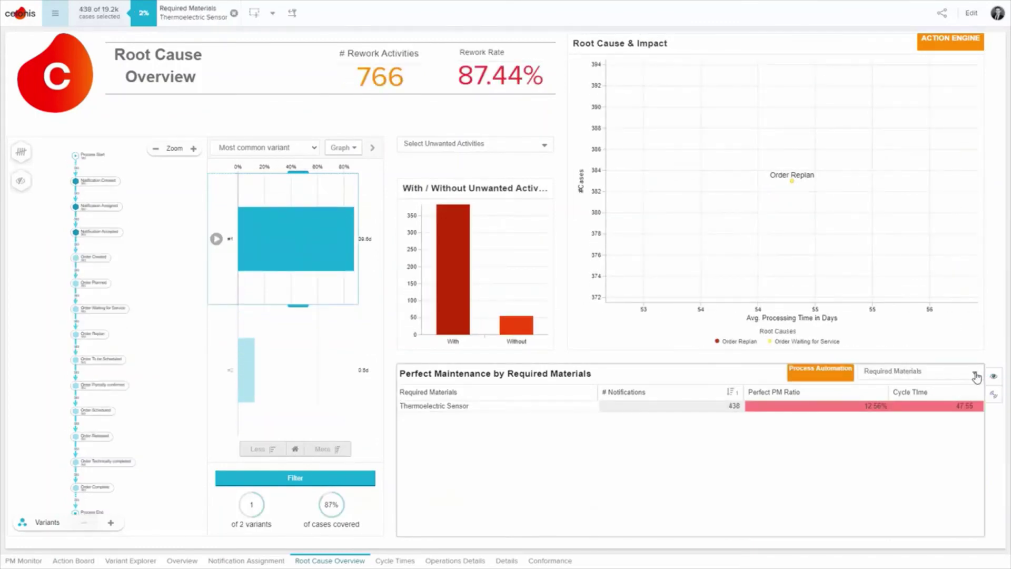
# Regroup the Perfect Maintenance table by Materials: On-Stock/Non-Stock
pyautogui.click(967, 377)
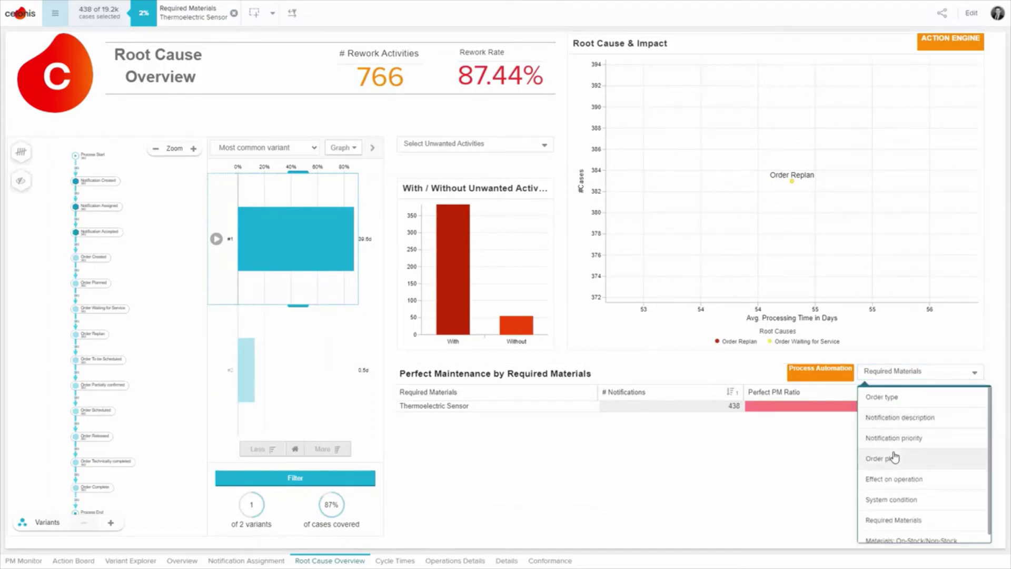
pyautogui.scroll(-1, 894, 458)
pyautogui.click(913, 532)
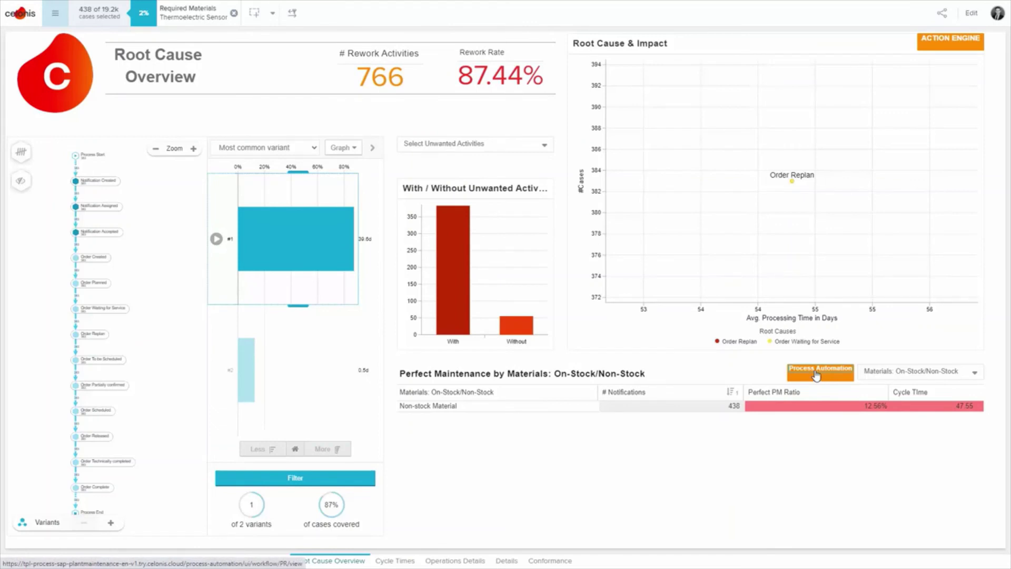
# Open the required non-stock materials automation workflow, then return to the Workflows list
pyautogui.click(815, 376)
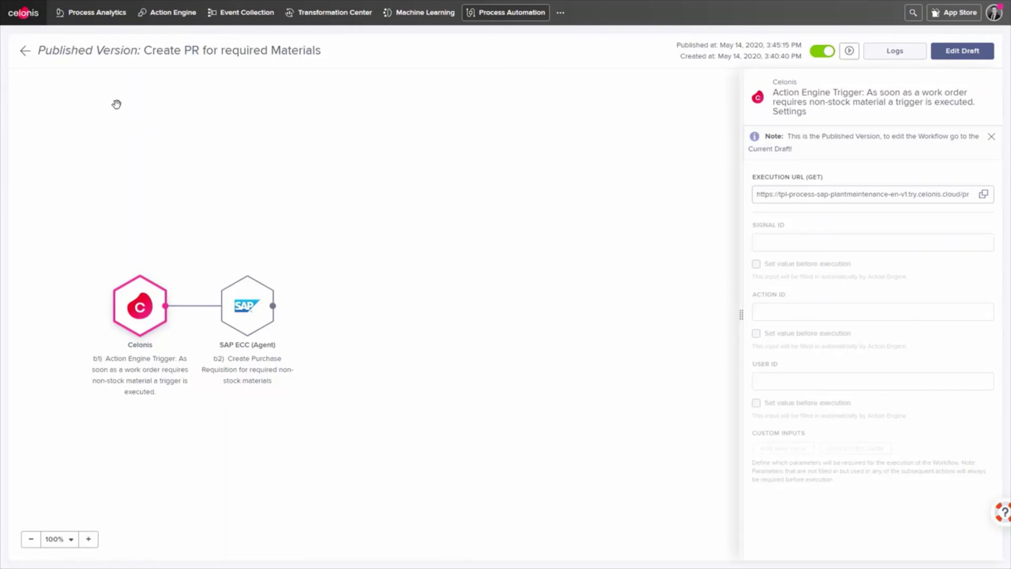
pyautogui.click(24, 51)
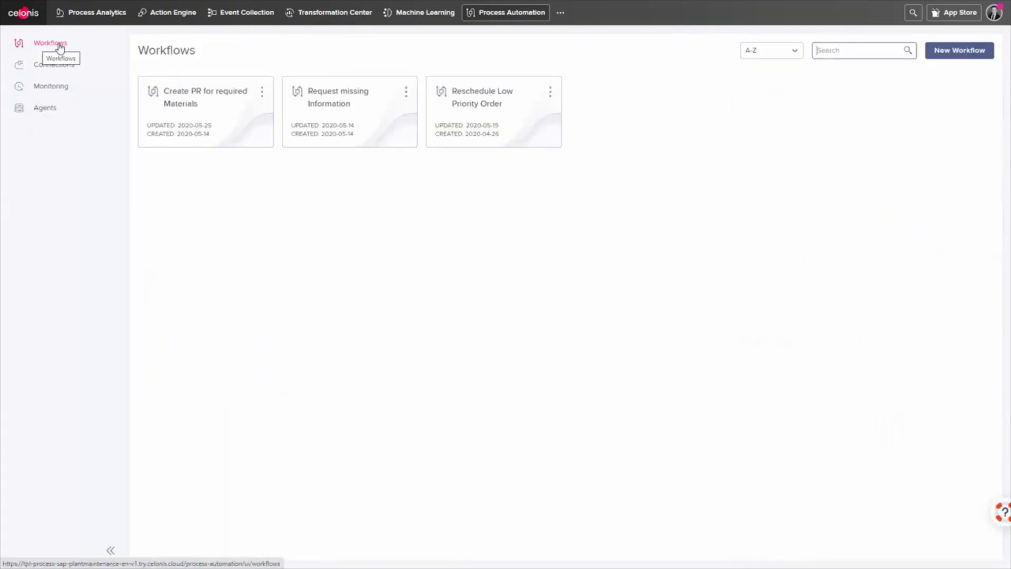
# From the Action Engine's critical corrective-maintenance signal, view the Reschedule Low Priority Order workflow
pyautogui.click(169, 13)
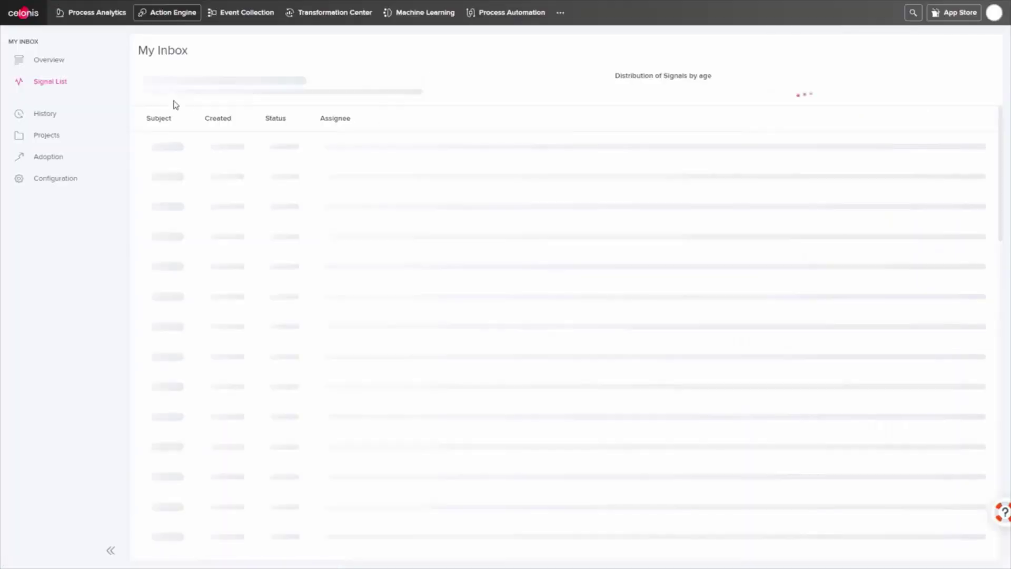
pyautogui.click(205, 309)
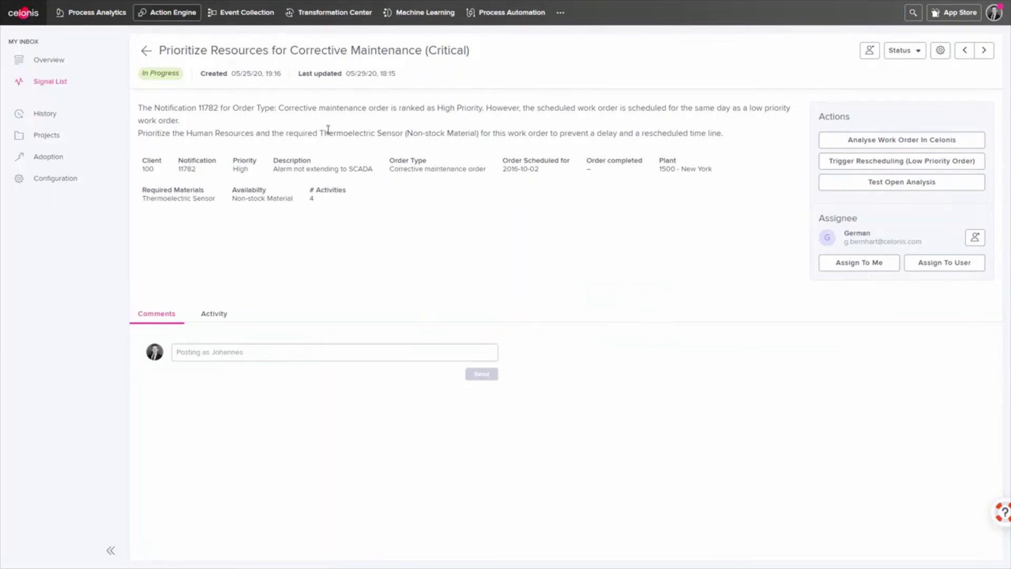
pyautogui.click(859, 163)
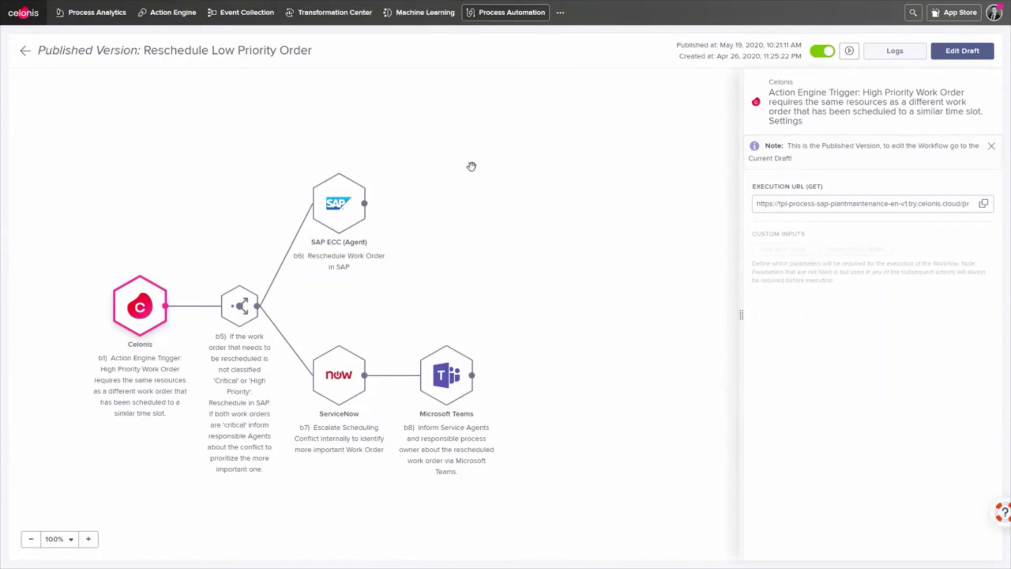
# Go to the Transformation Center KPI overview from the top navigation bar
pyautogui.click(342, 20)
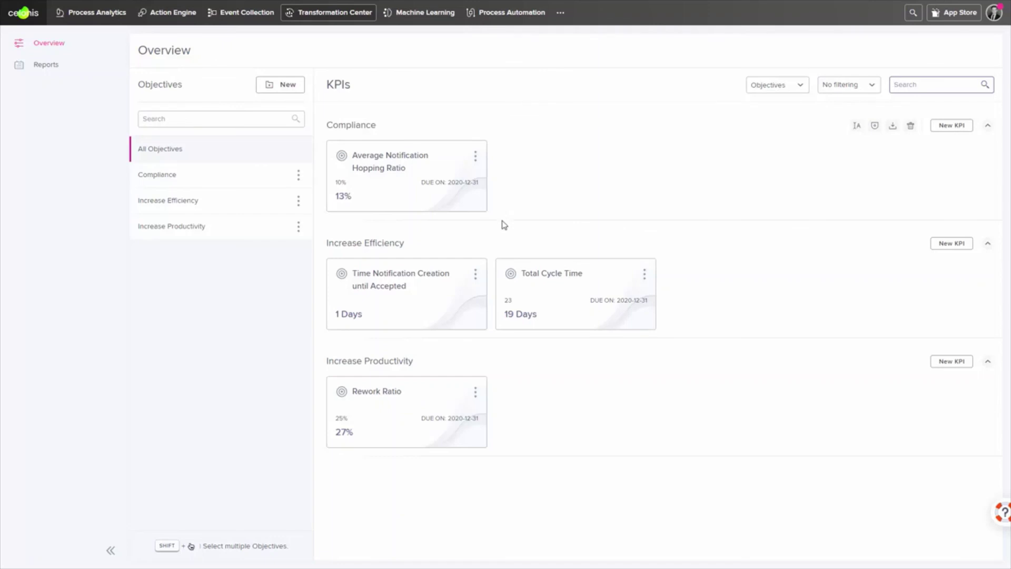
# Open the Average Notification Hopping Ratio KPI detail (13% last month, 10% target)
pyautogui.moveTo(528, 289)
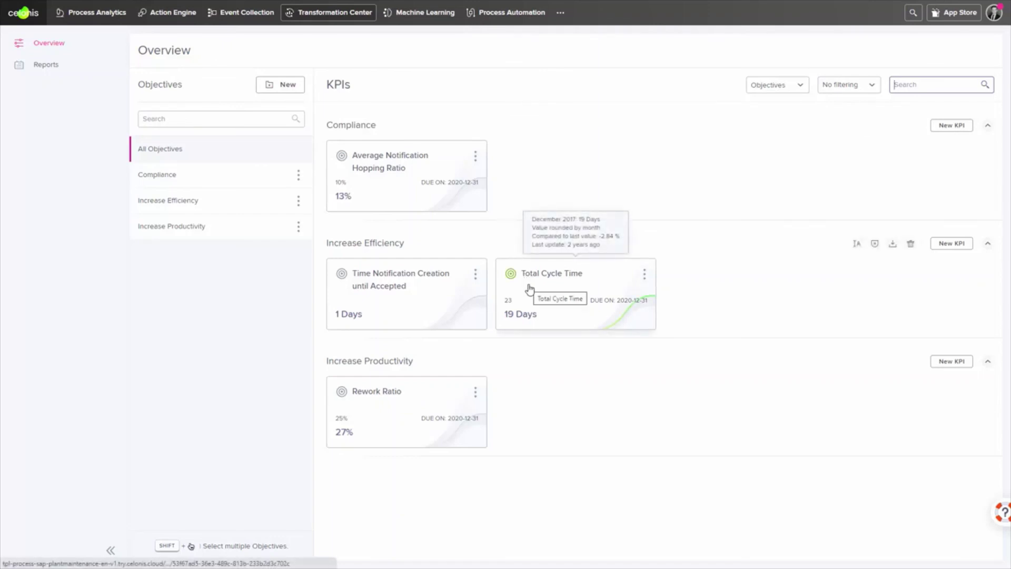
pyautogui.click(409, 201)
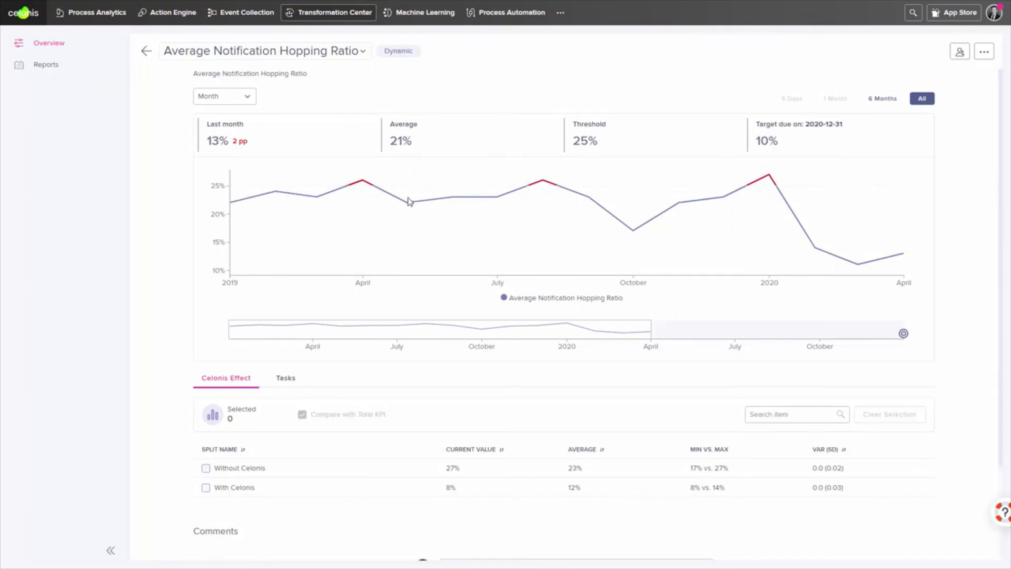
pyautogui.moveTo(767, 181)
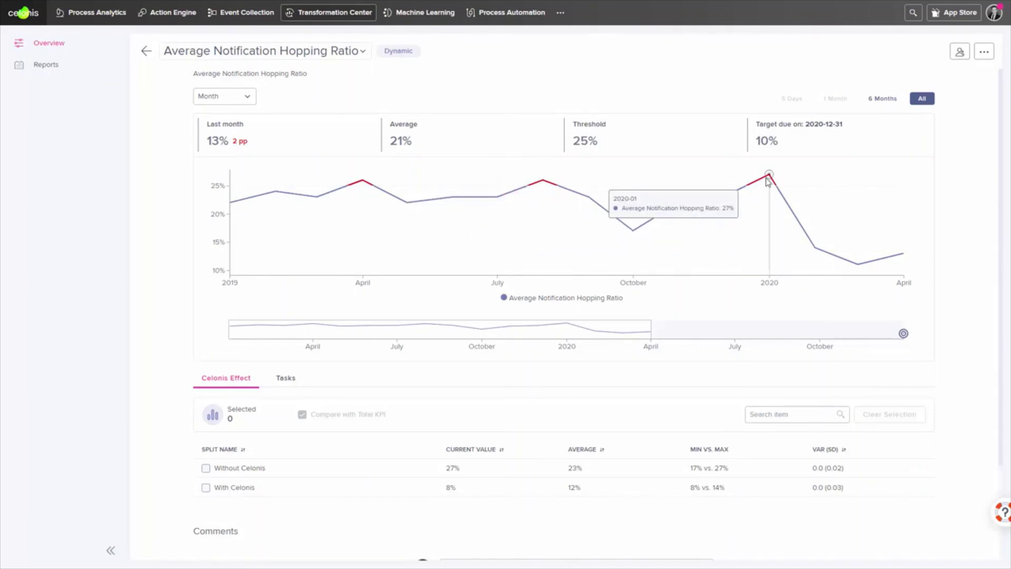